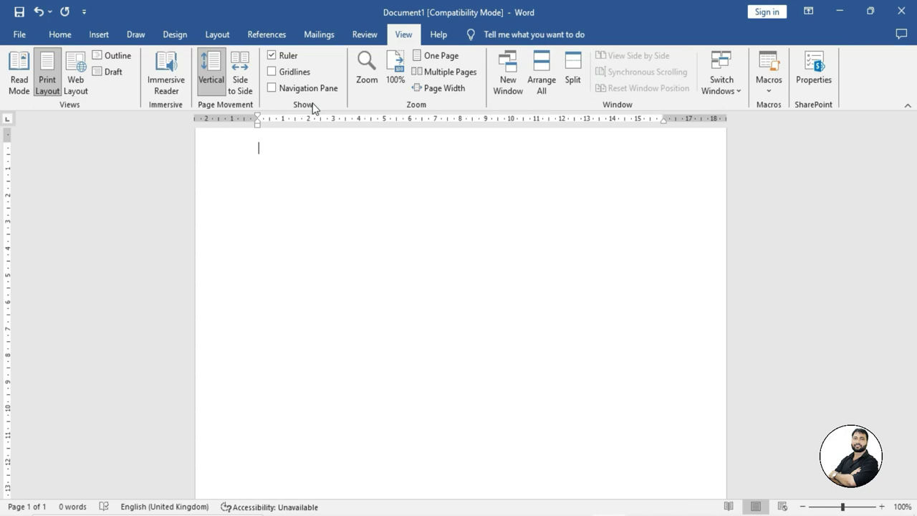
Step: Generate about three pages of sample paragraphs on the blank page with =rand(25)
left_click(209, 84)
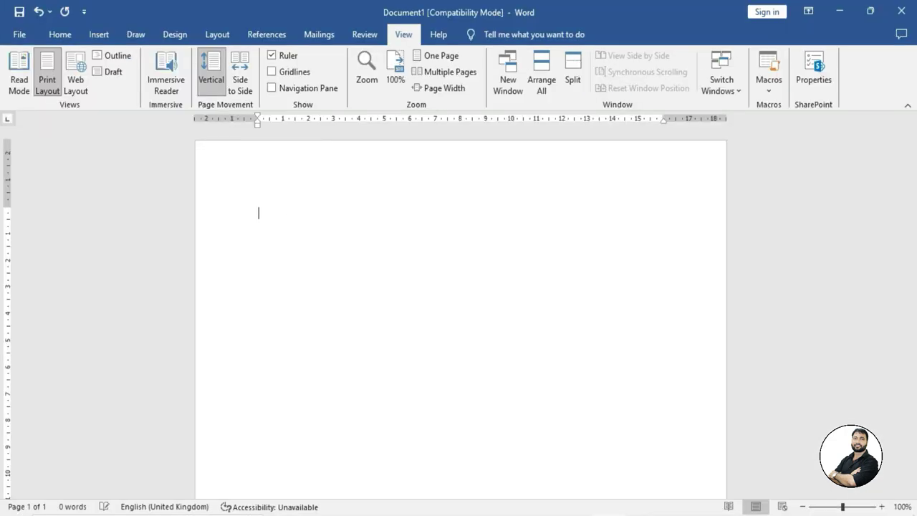
type("=rand(")
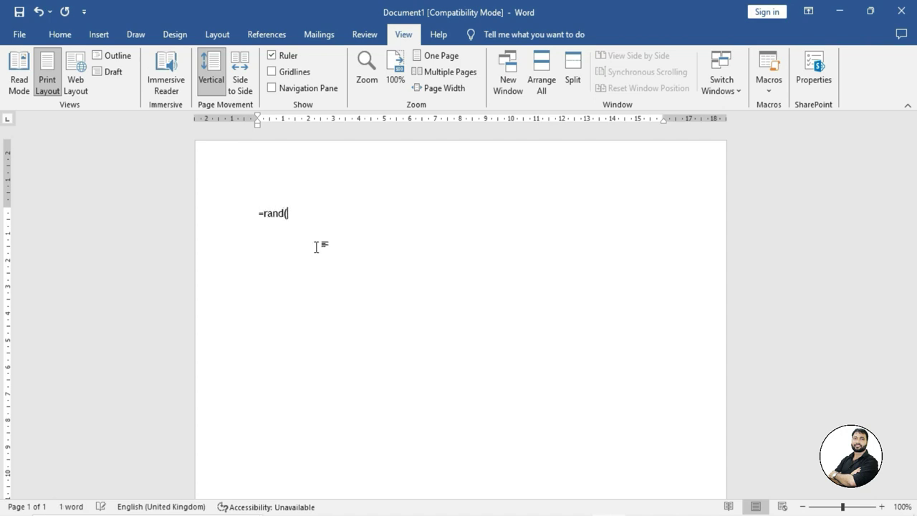
type("25)")
key("Return")
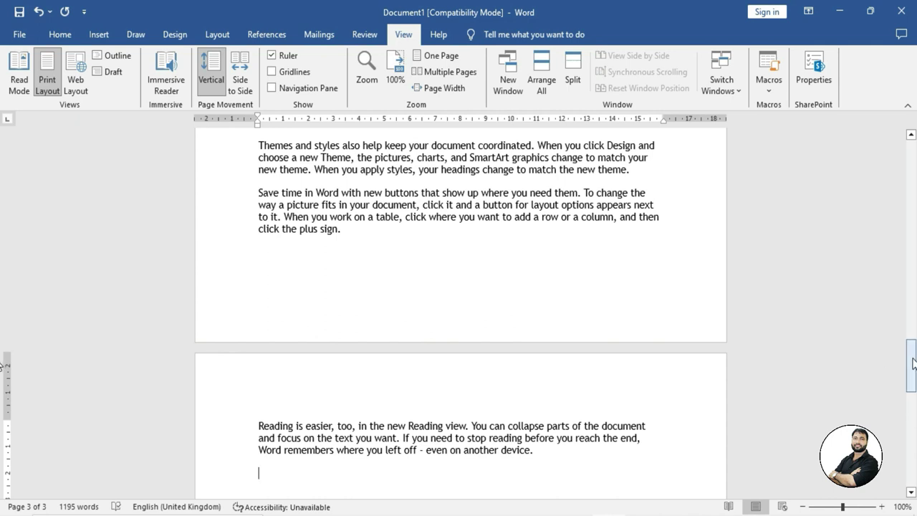
left_click_drag(913, 363, 913, 236)
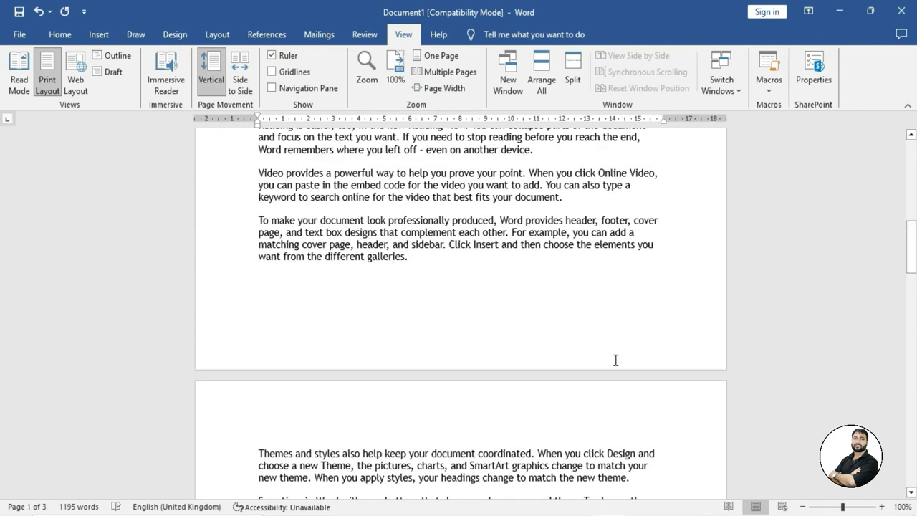
scroll(615, 360, "up", 4)
scroll(615, 361, "up", 3)
scroll(615, 360, "up", 4)
scroll(613, 360, "up", 3)
scroll(614, 360, "down", 5)
scroll(614, 359, "down", 4)
scroll(615, 358, "down", 4)
scroll(616, 357, "down", 3)
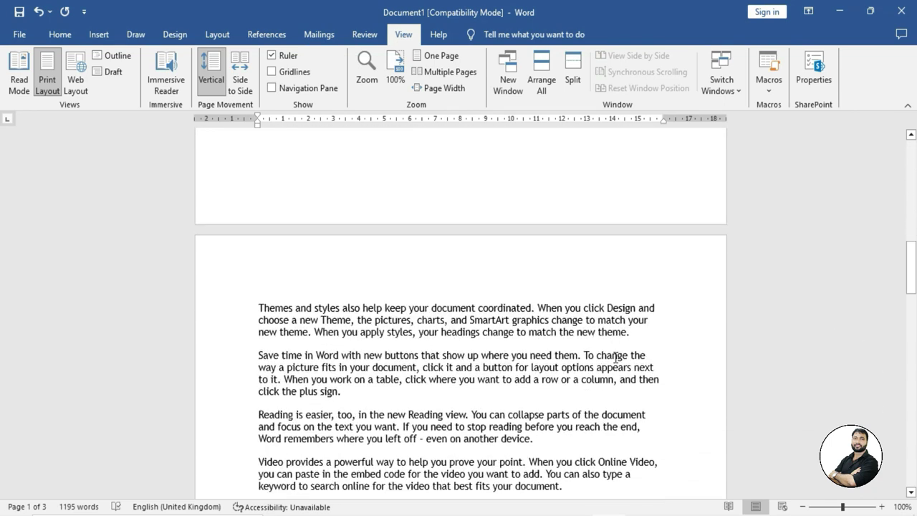
scroll(616, 357, "down", 4)
scroll(616, 356, "down", 2)
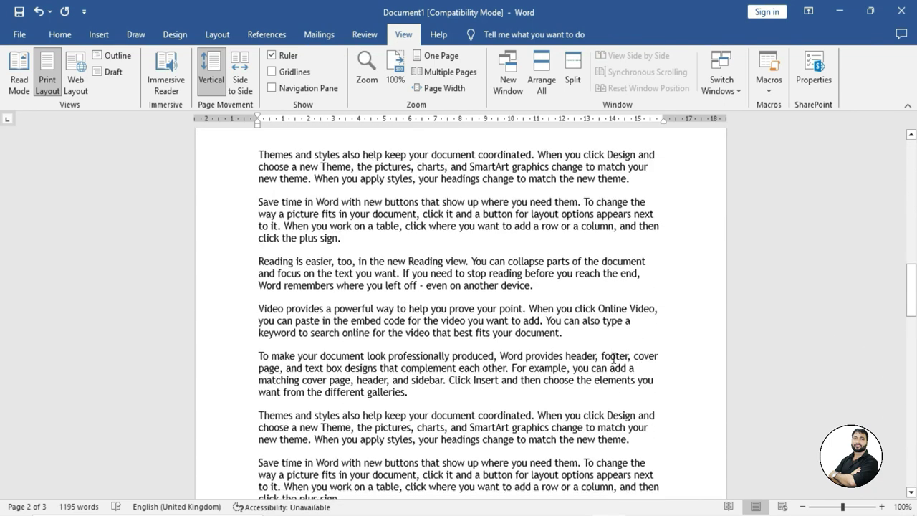
scroll(613, 356, "up", 6)
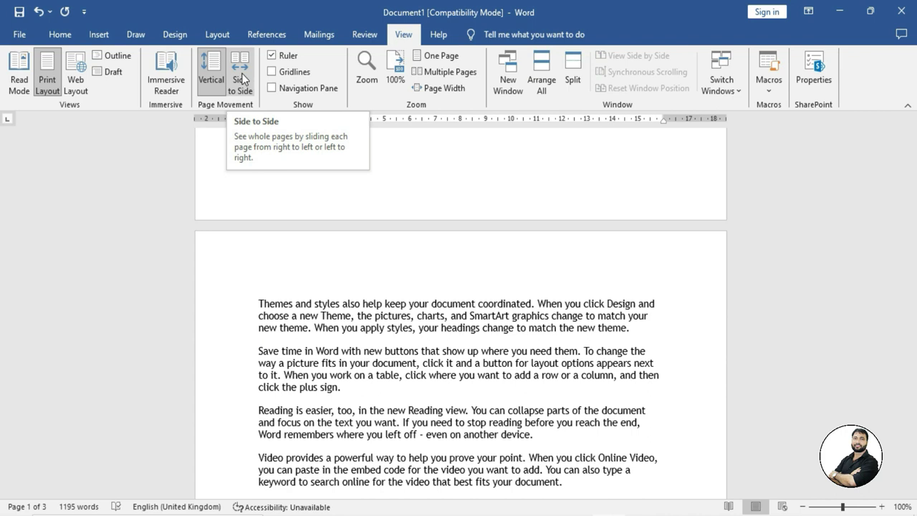
Step: Switch page movement to Side to Side and scroll to flip through the pages
left_click(242, 79)
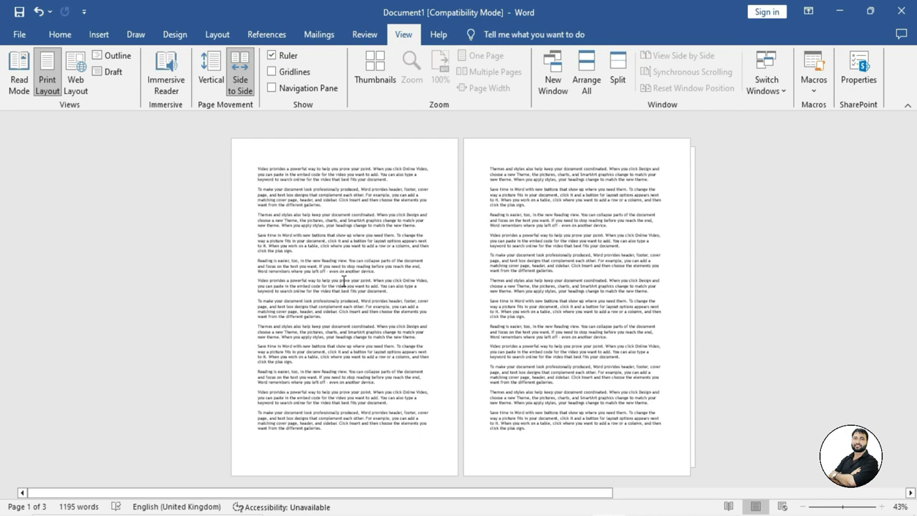
scroll(344, 282, "down", 1)
scroll(348, 282, "up", 1)
scroll(347, 281, "down", 1)
scroll(348, 286, "up", 1)
scroll(349, 294, "down", 1)
scroll(349, 305, "up", 1)
Step: Return to Vertical page movement and zoom the page in to 130%
left_click(212, 75)
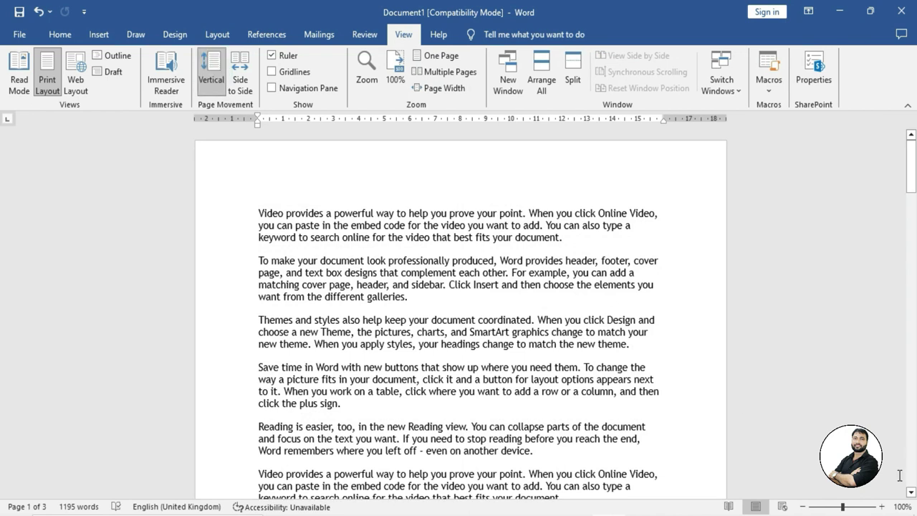
left_click(882, 506)
left_click(882, 507)
left_click(882, 507)
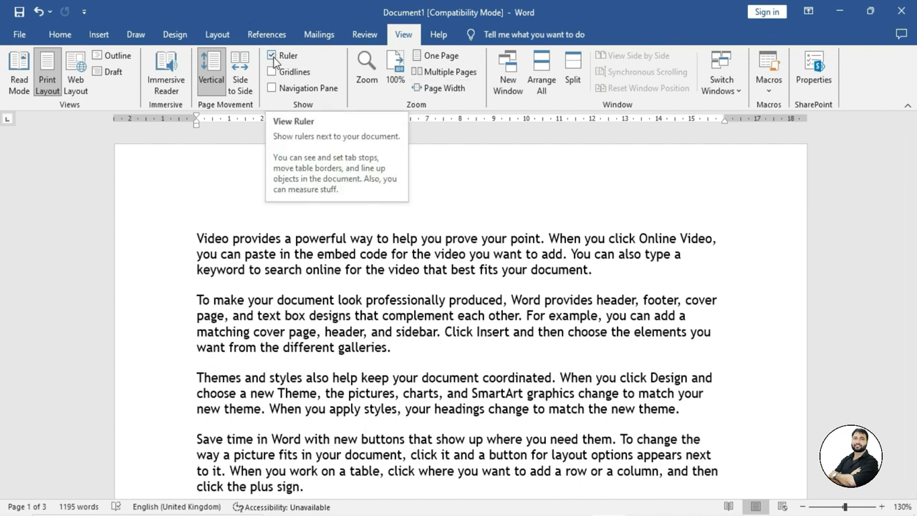
Step: Insert a blank line above the first sample paragraph
left_click(196, 237)
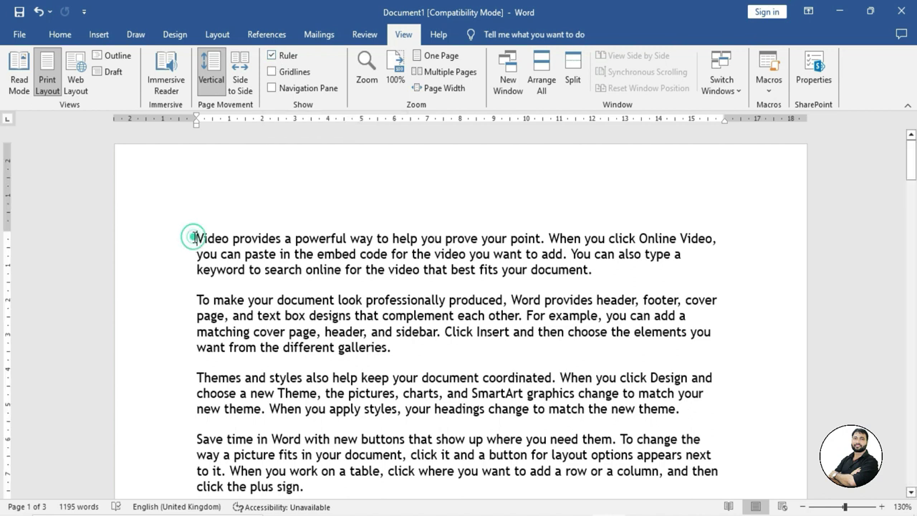
key("Return")
key("Return")
key("Up")
key("Up")
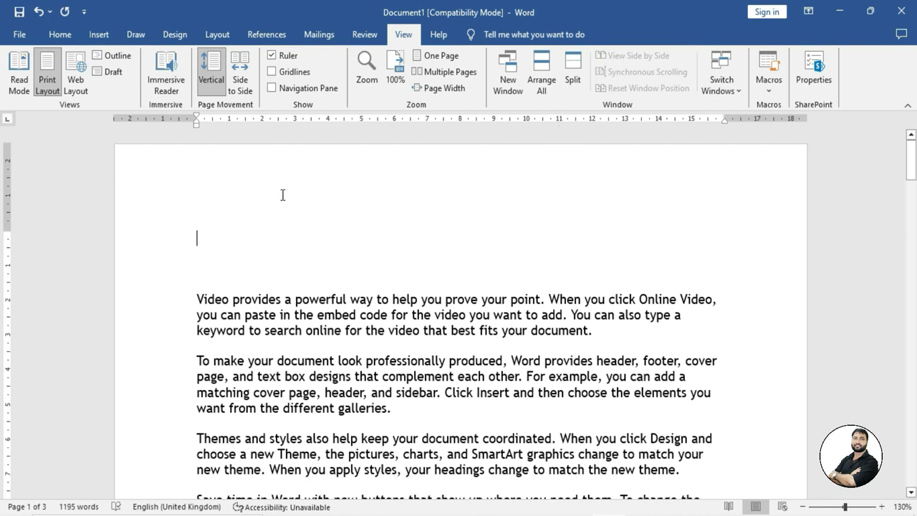
Step: Hide and restore the rulers, undo, then type 'First Name' on the top blank line
left_click(273, 57)
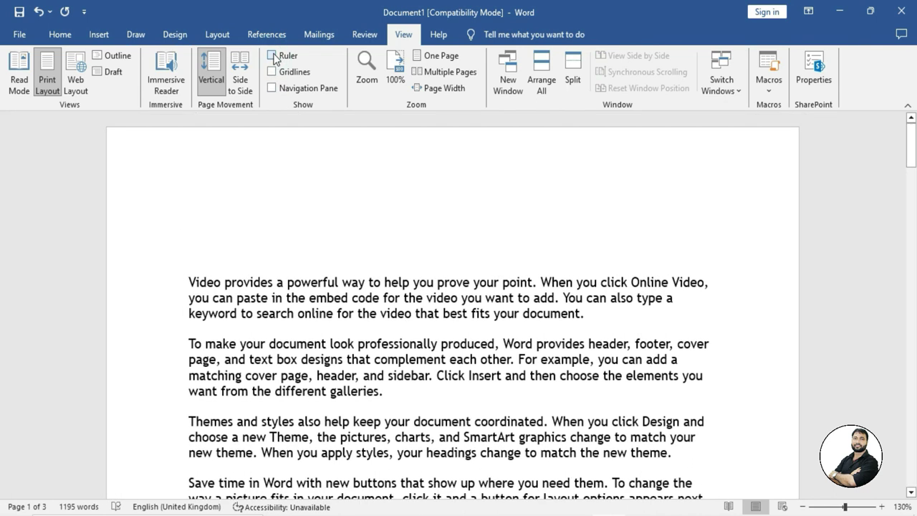
left_click(273, 57)
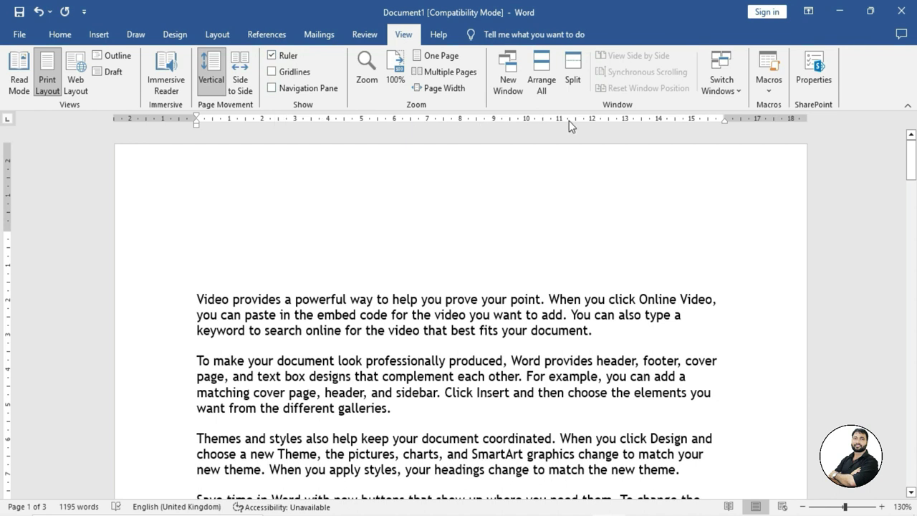
key("ctrl+z")
type("First Name")
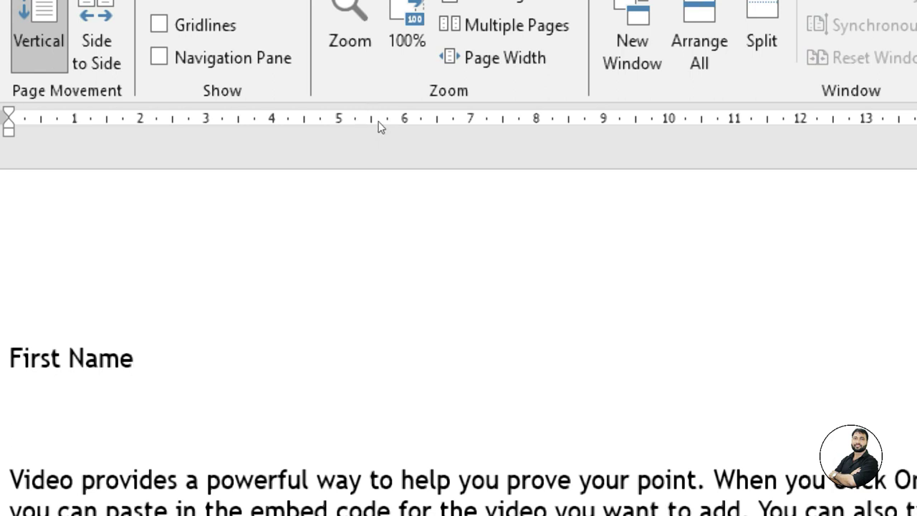
Step: Add a tab stop at 5.5 cm and confirm Left alignment in the Tabs dialog
left_click(378, 121)
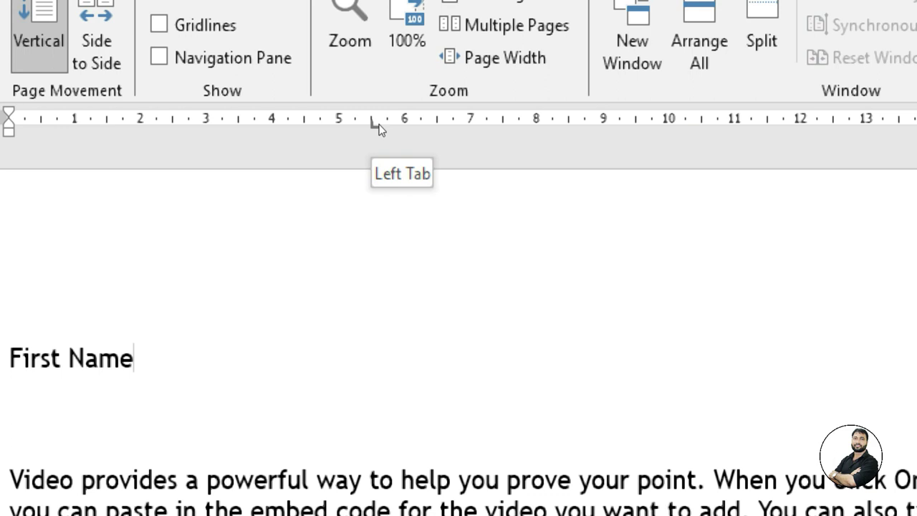
double_click(377, 125)
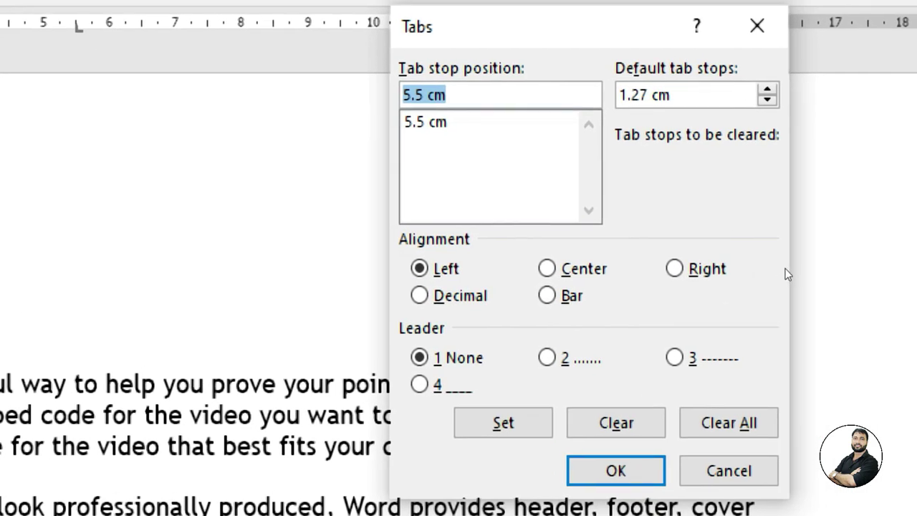
left_click(556, 170)
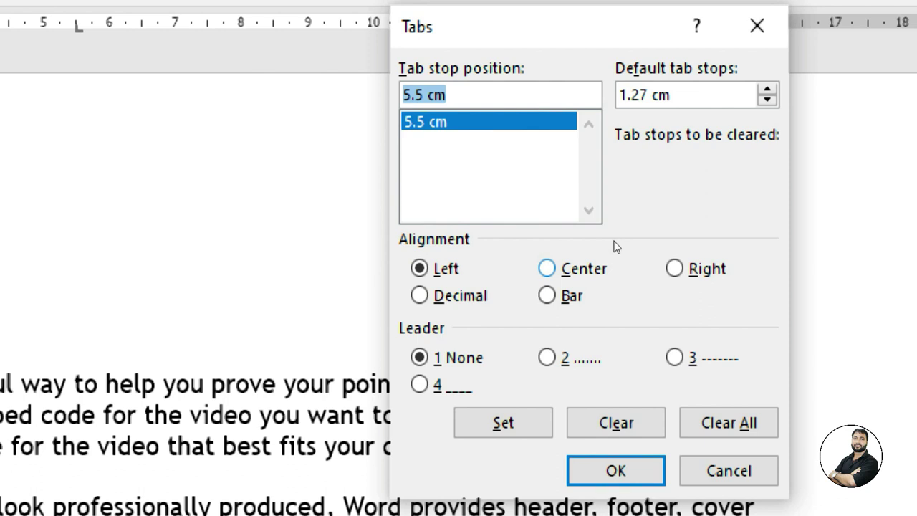
left_click(602, 268)
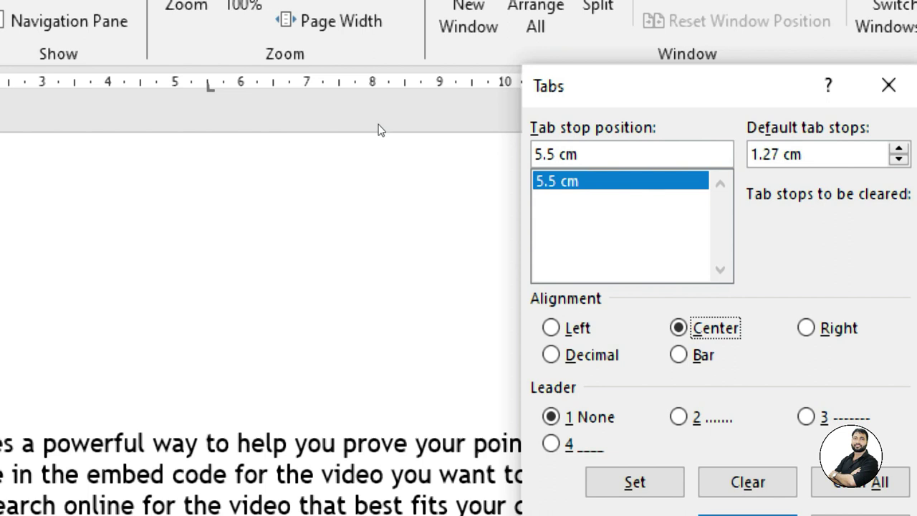
left_click(551, 328)
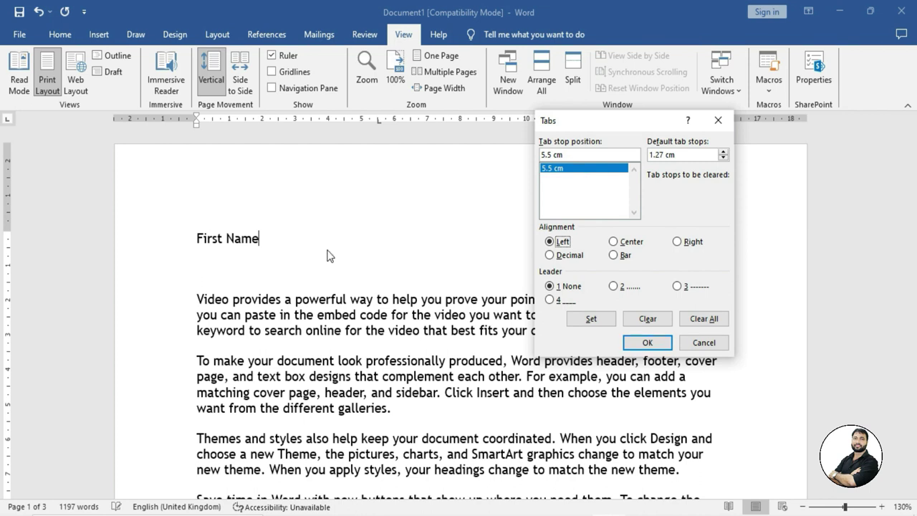
left_click(647, 343)
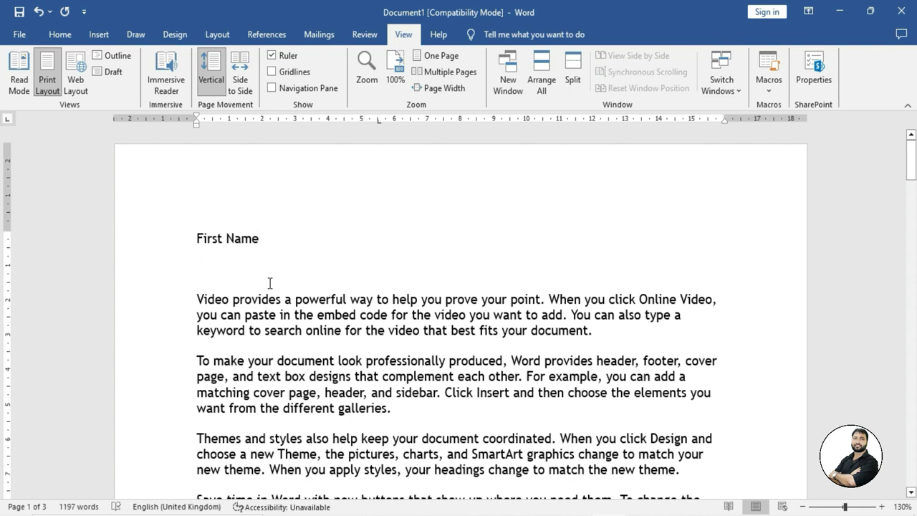
Step: Enter the first name at the 5.5 cm tab stop and start a new line
key("Tab")
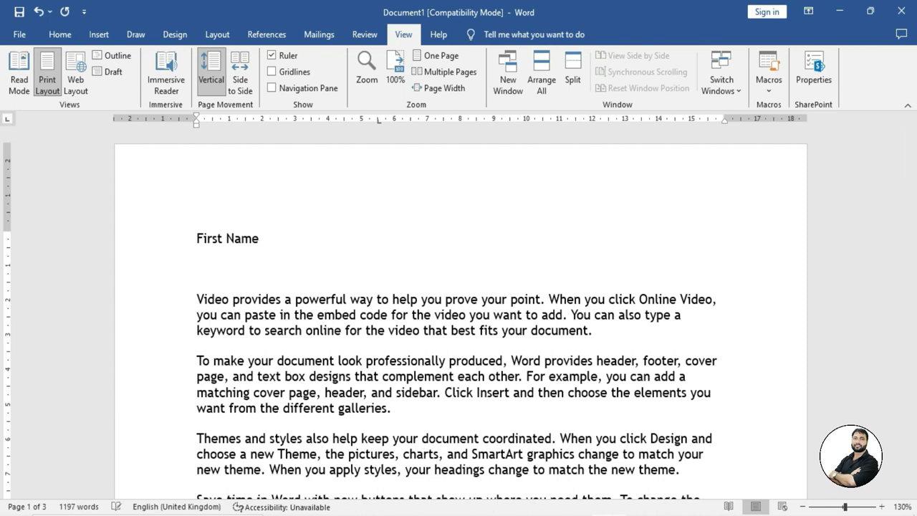
type("Mohit")
key("Return")
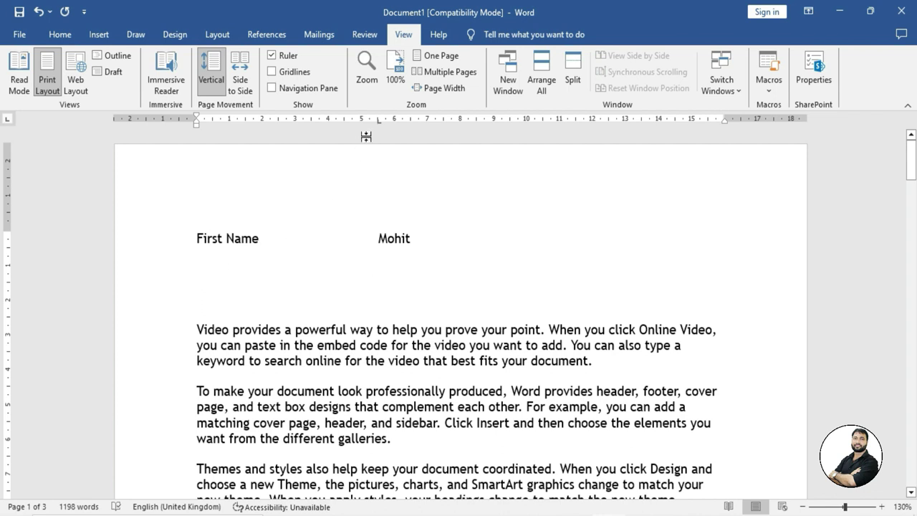
Step: Drag the ruler tab stop to show its guide line, then type 'dfsdf' on the new line
left_click_drag(379, 122, 379, 123)
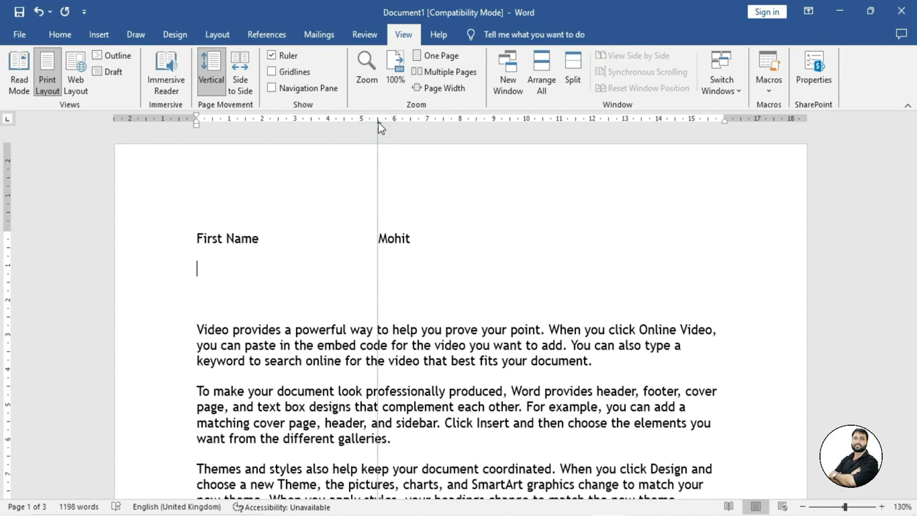
left_click_drag(379, 125, 916, 126)
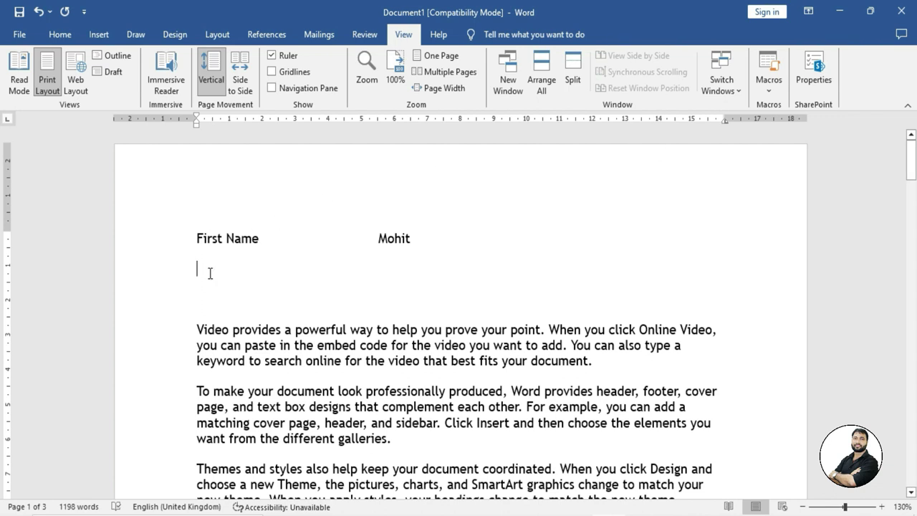
type("dfsdf")
scroll(308, 316, "up", 3, "ctrl")
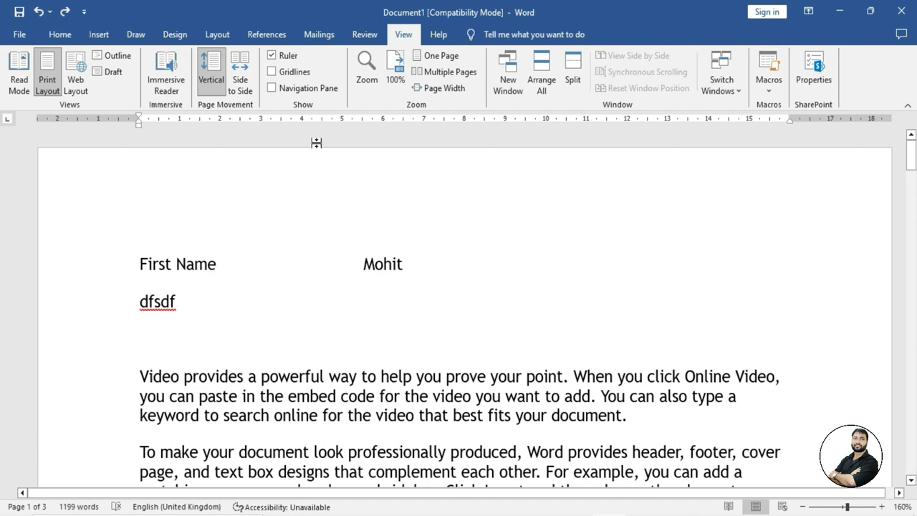
left_click(271, 71)
scroll(348, 317, "down", 1)
scroll(348, 317, "down", 4)
scroll(348, 316, "down", 2)
scroll(347, 315, "down", 1)
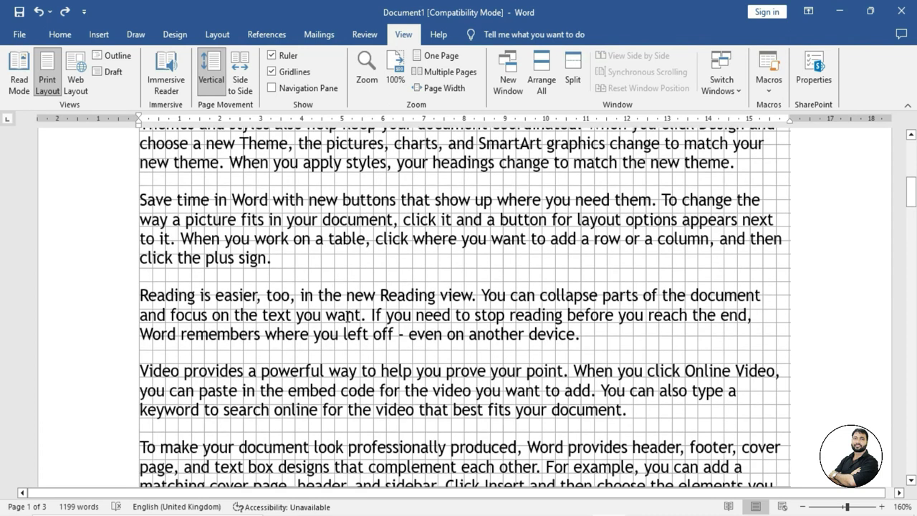
scroll(348, 316, "down", 4)
scroll(348, 316, "down", 4)
scroll(348, 316, "down", 4)
scroll(350, 315, "down", 3)
scroll(350, 315, "down", 2)
scroll(352, 310, "down", 1)
scroll(351, 310, "down", 1)
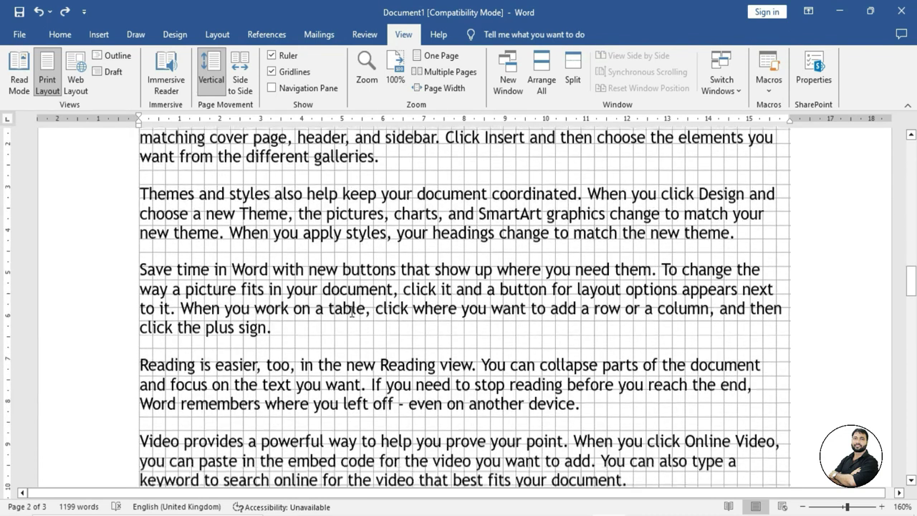
left_click(276, 299)
key("Return")
key("Return")
key("Return")
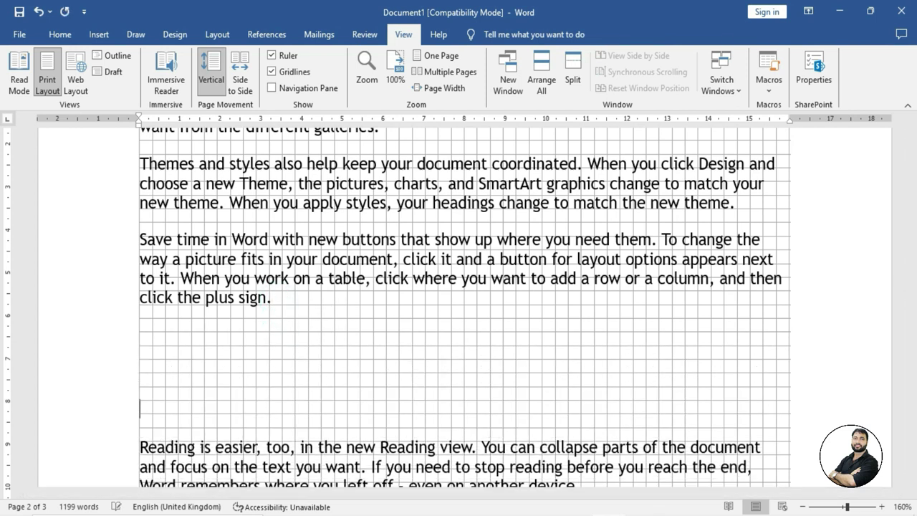
key("Return")
scroll(450, 339, "down", 1)
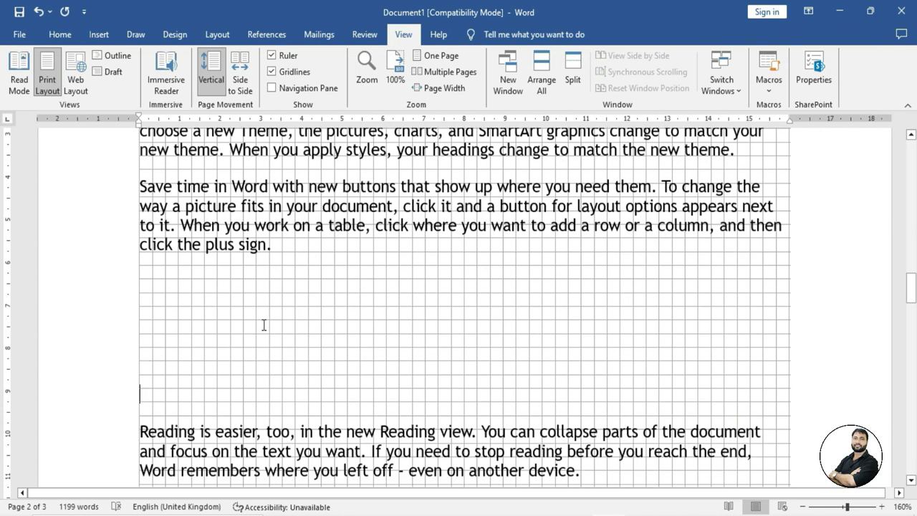
Step: Draw an oval circle below the paragraph and duplicate it into three circles
left_click(103, 40)
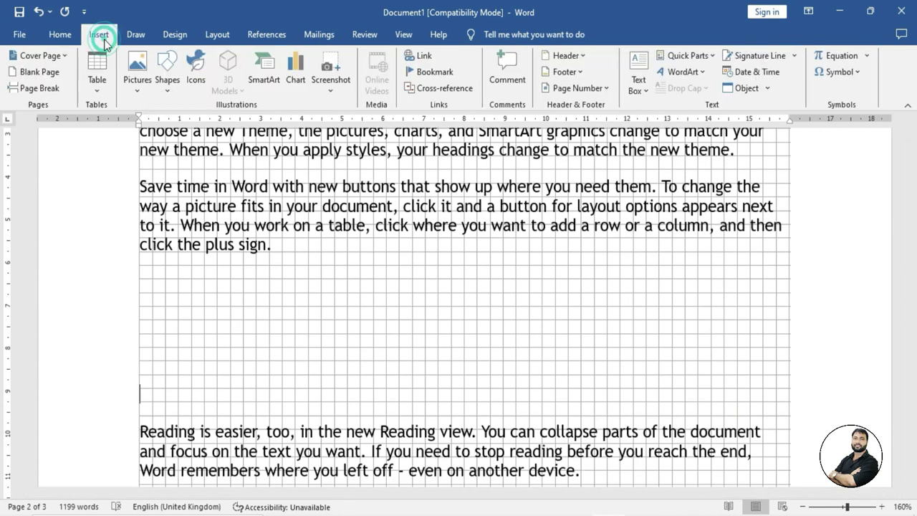
left_click(165, 91)
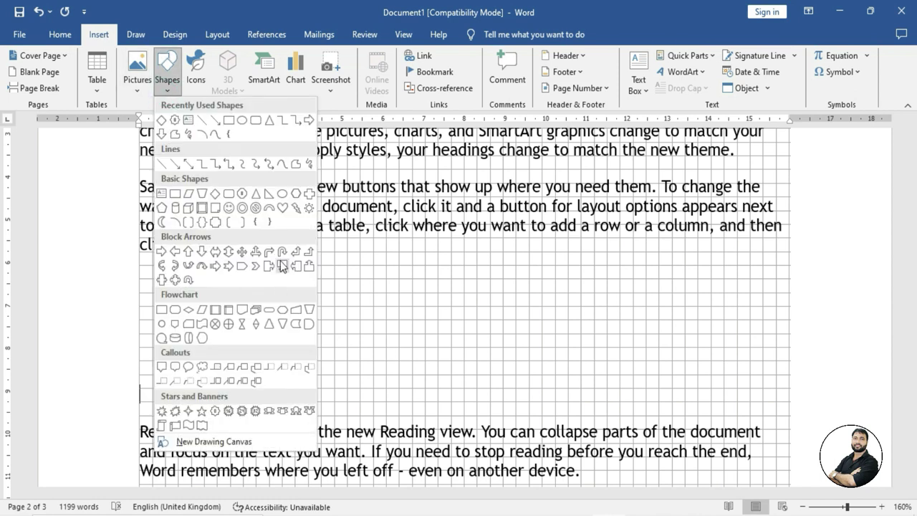
left_click(240, 120)
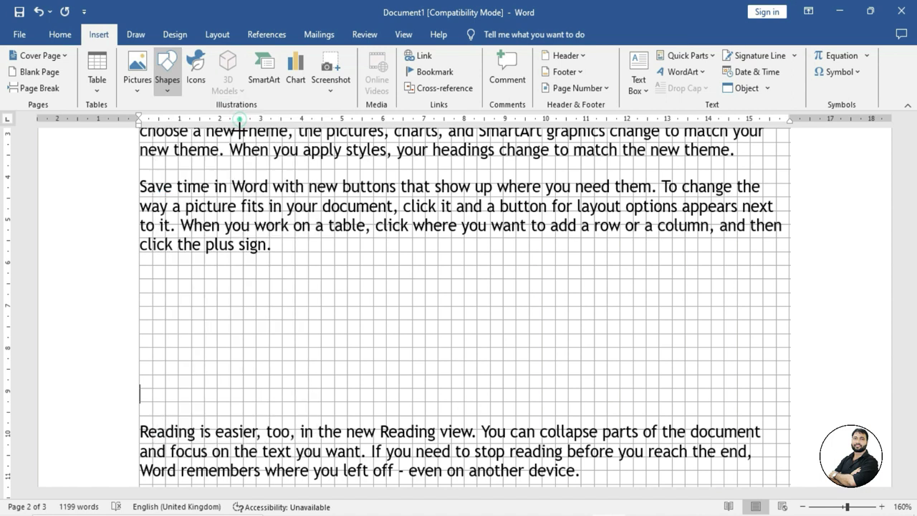
left_click_drag(204, 292, 257, 348)
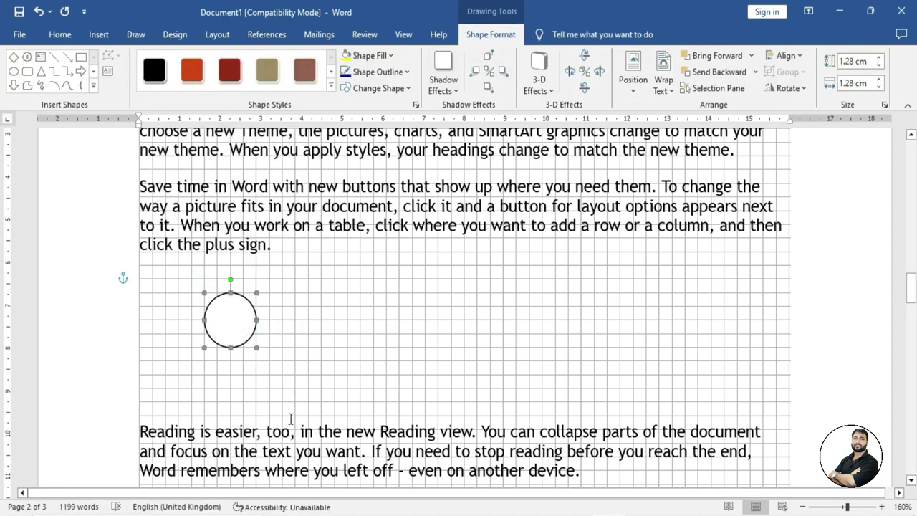
key("ctrl+d")
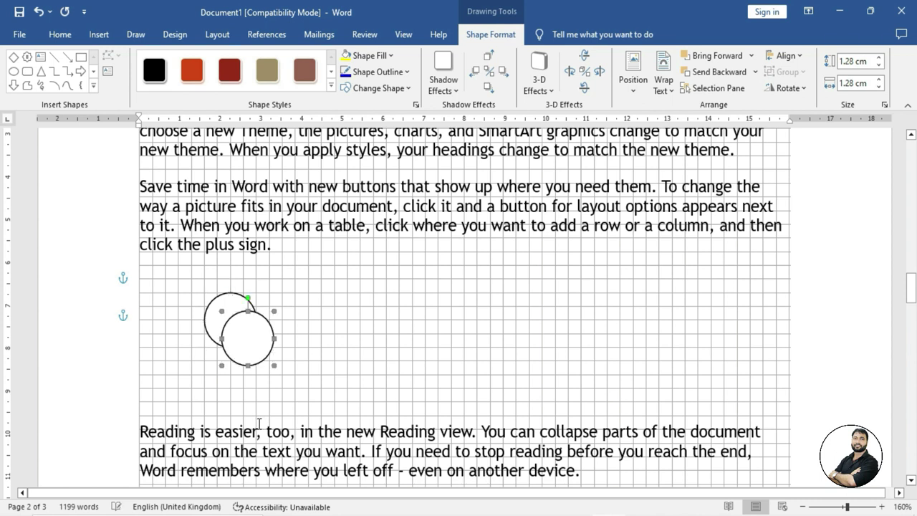
left_click_drag(253, 343, 342, 332)
key("ctrl+d")
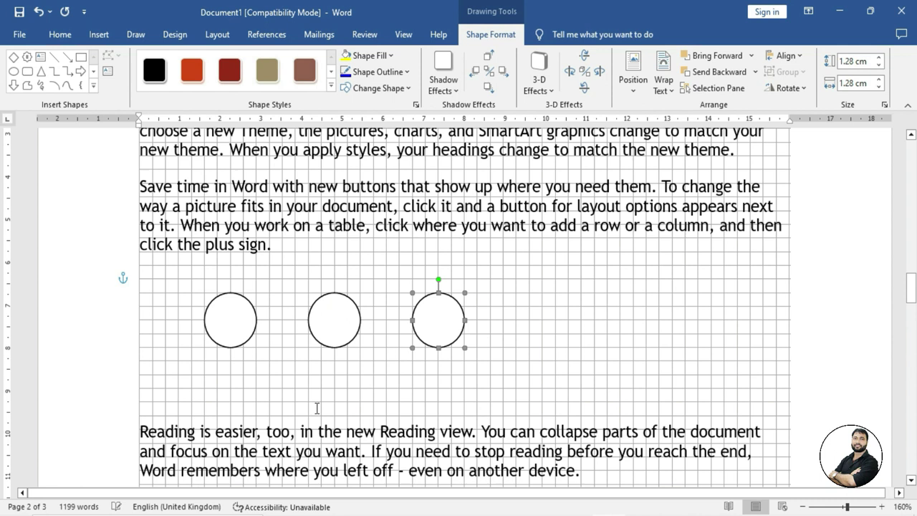
Step: Drag the three circles into a closely spaced row starting at the left margin
left_click(405, 363)
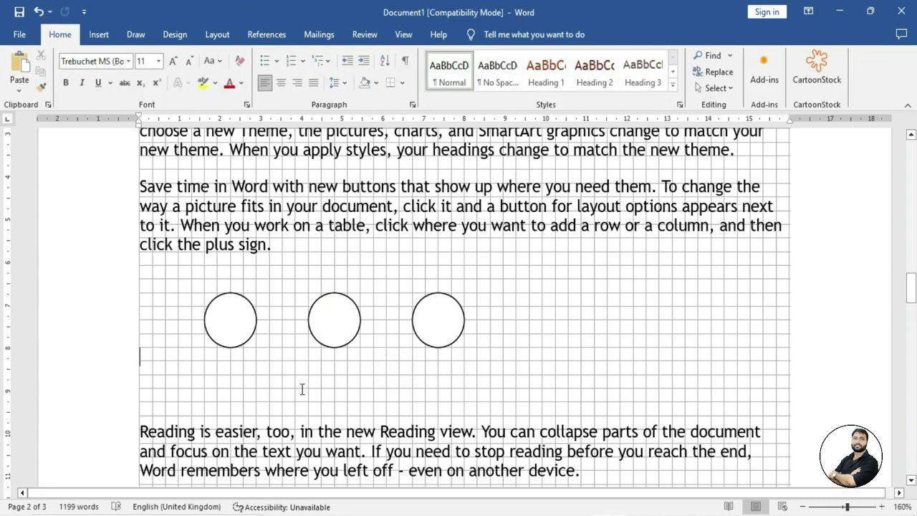
left_click(229, 324)
left_click_drag(229, 323, 180, 321)
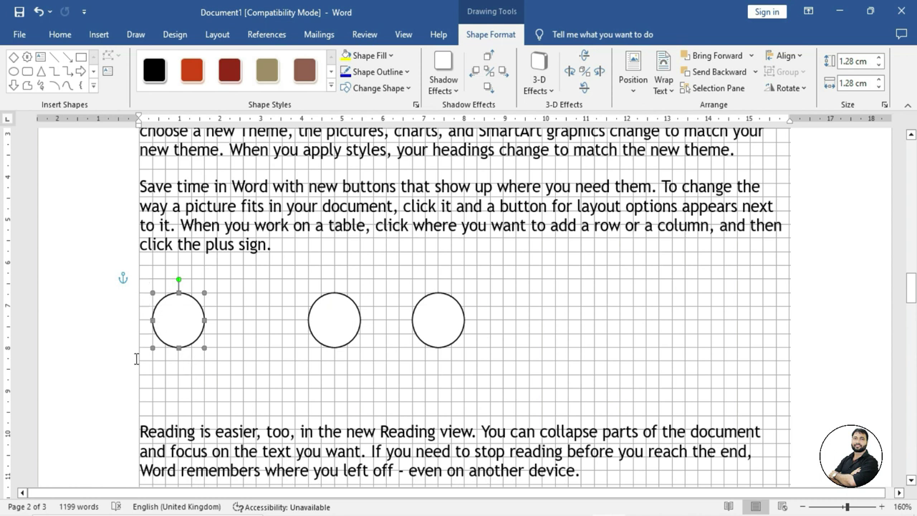
left_click_drag(332, 317, 255, 317)
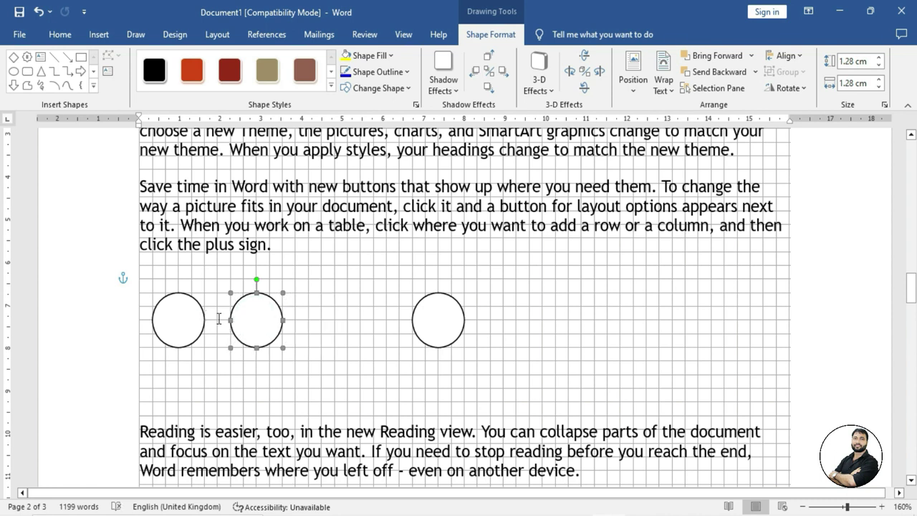
left_click(256, 320)
left_click(344, 344)
mouse_move(437, 315)
left_mouse_down()
mouse_move(320, 314)
mouse_move(335, 315)
left_mouse_up()
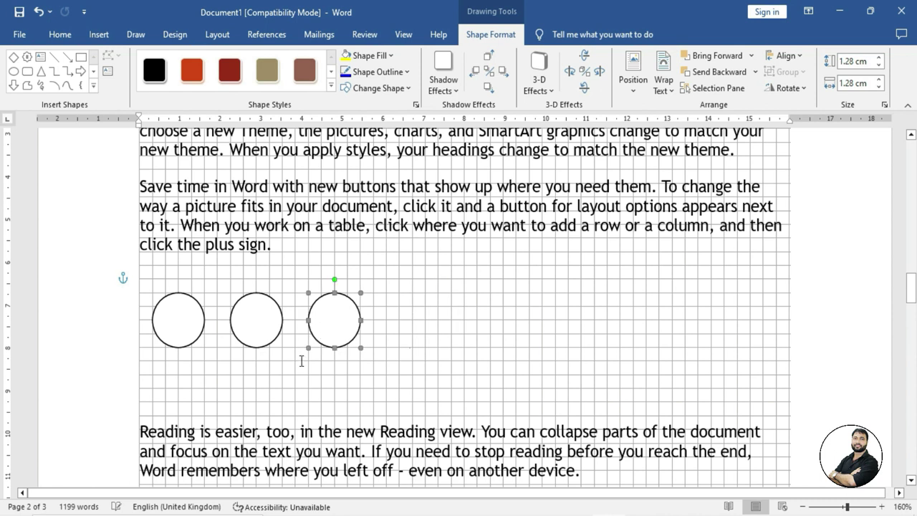
left_click(291, 380)
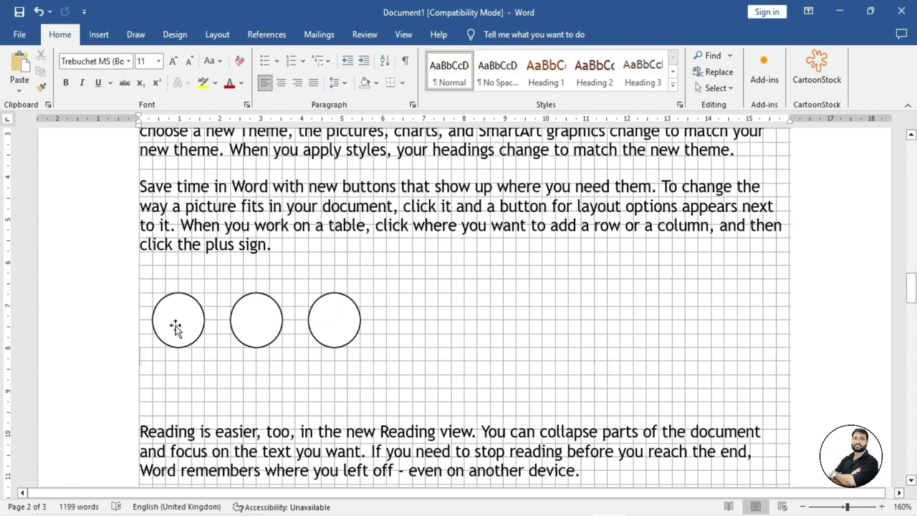
Step: Toggle gridlines off and back, then drag the third and second circles right for even spacing
left_click(405, 35)
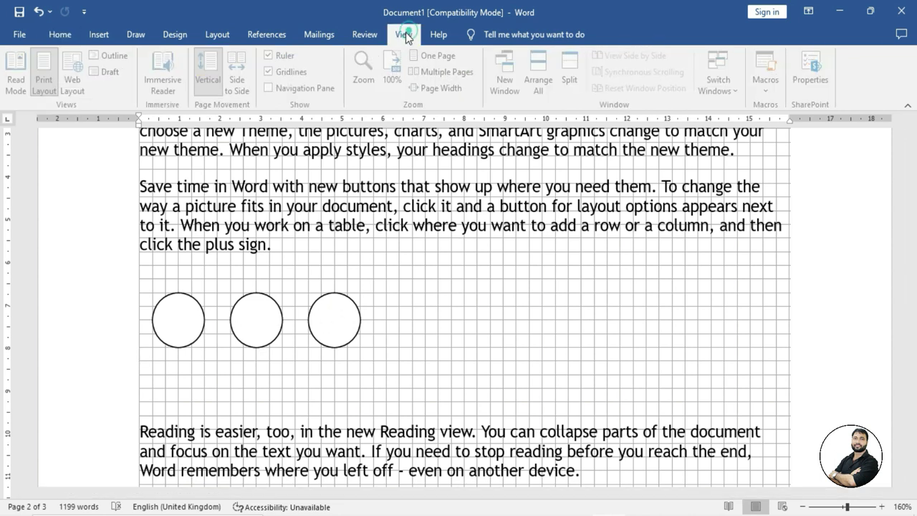
left_click(272, 72)
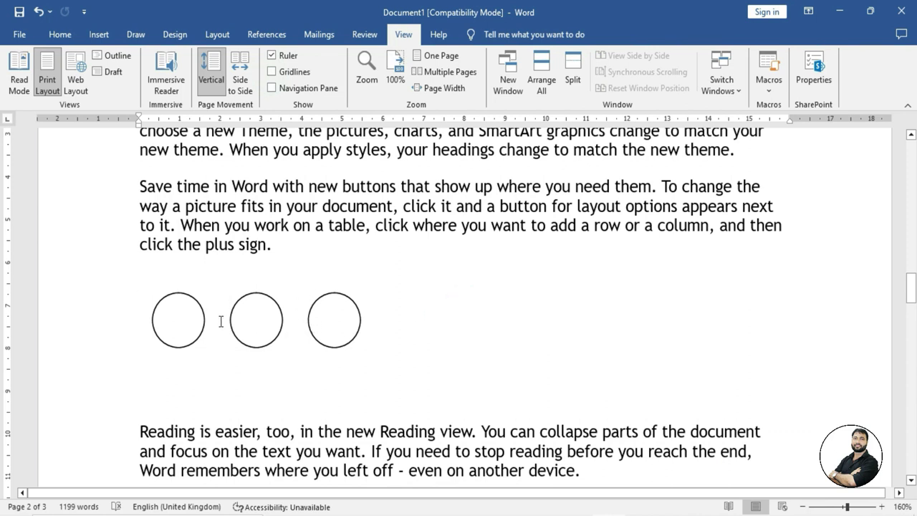
key("ctrl+z")
left_click_drag(331, 323, 397, 322)
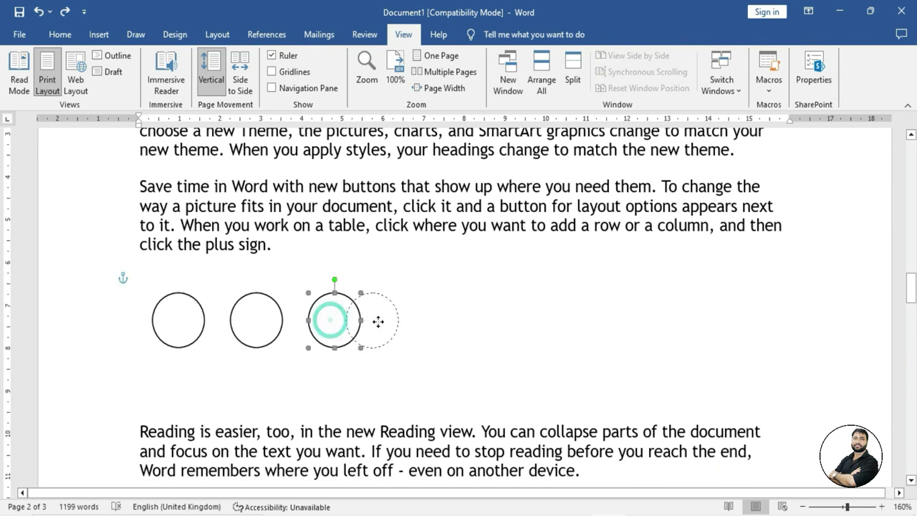
left_click_drag(249, 322, 289, 321)
left_click(228, 344)
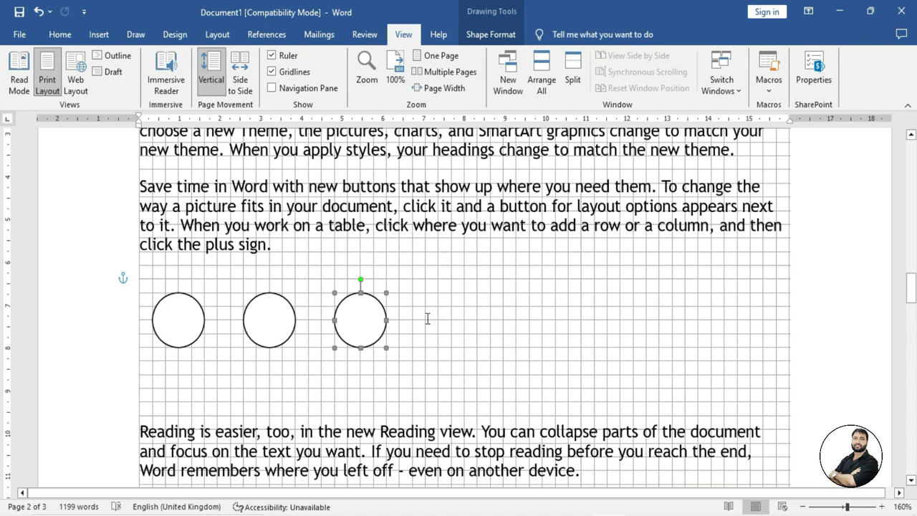
Step: Enable Display alignment guides in the Grid and Guides settings under Shape Format > Align
left_click(491, 35)
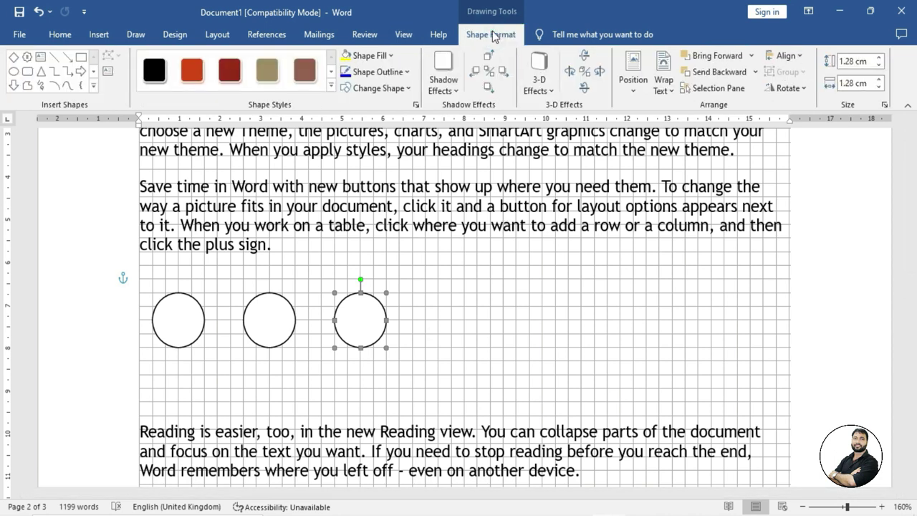
left_click(785, 55)
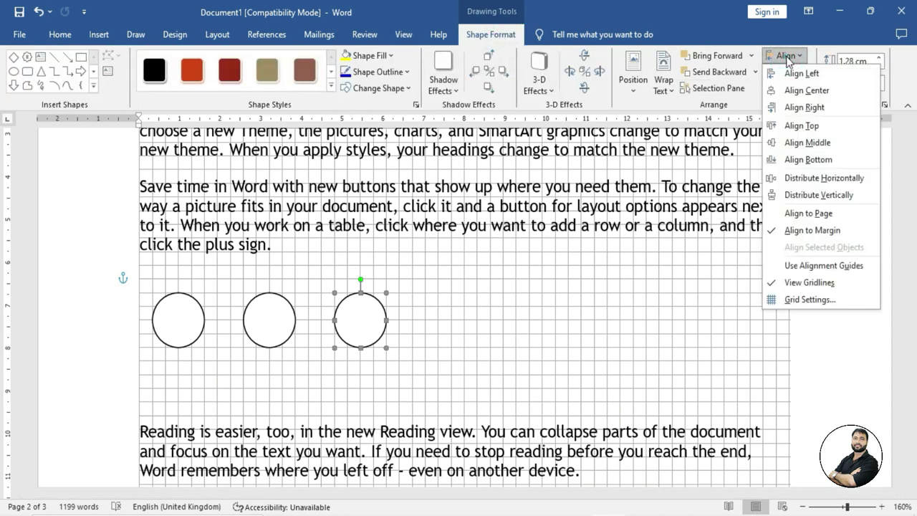
left_click(828, 301)
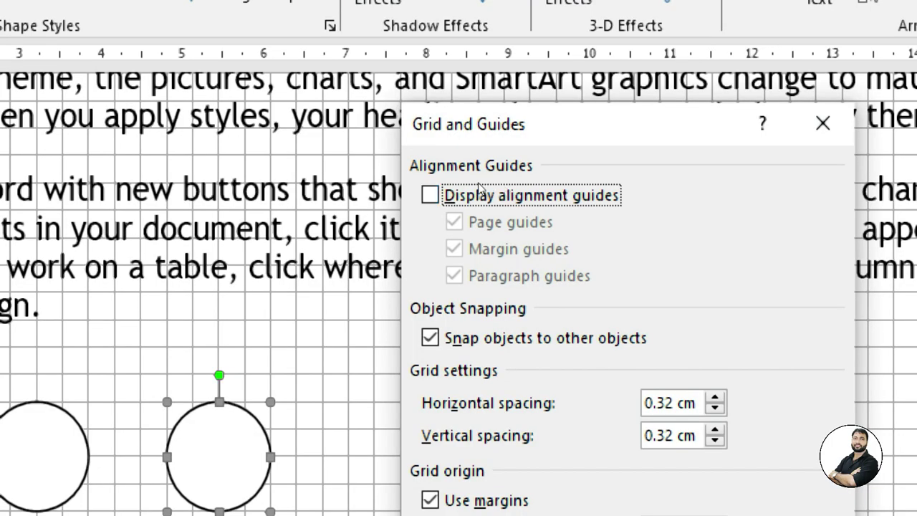
left_click(470, 194)
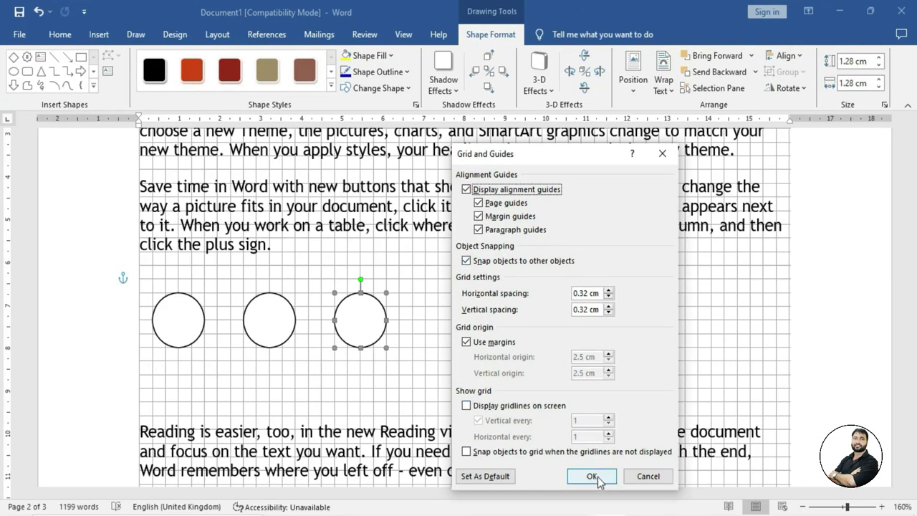
left_click(592, 476)
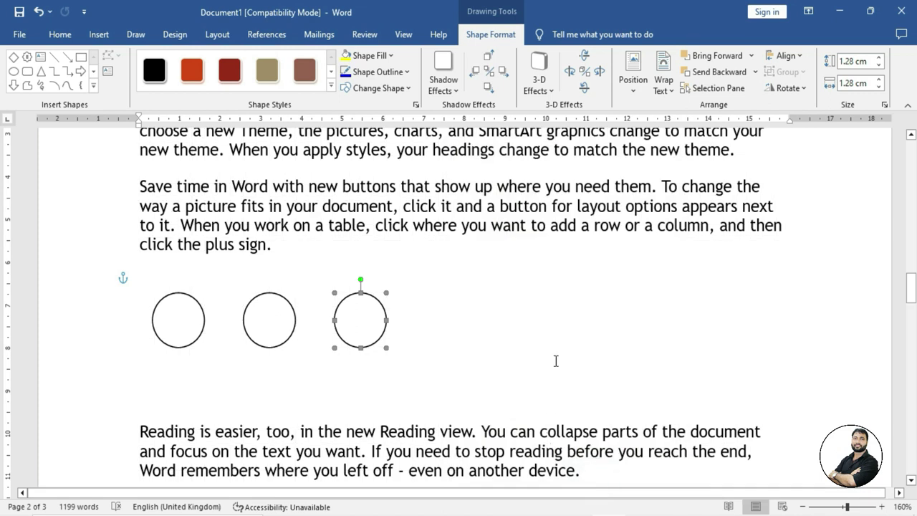
Step: Drag the leftmost circle along the green guides to sit right of the third circle
left_click(549, 360)
left_click_drag(180, 318, 165, 320)
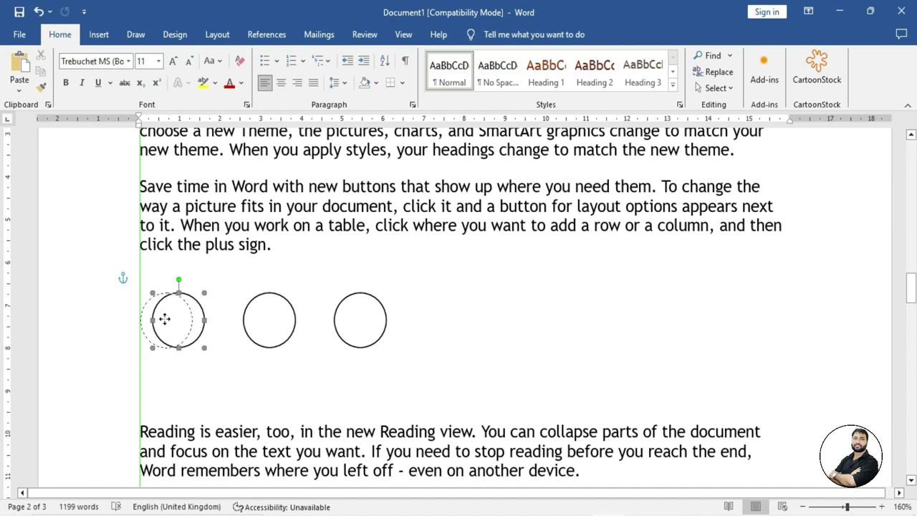
mouse_move(164, 319)
left_mouse_down()
mouse_move(571, 346)
mouse_move(778, 336)
left_mouse_up()
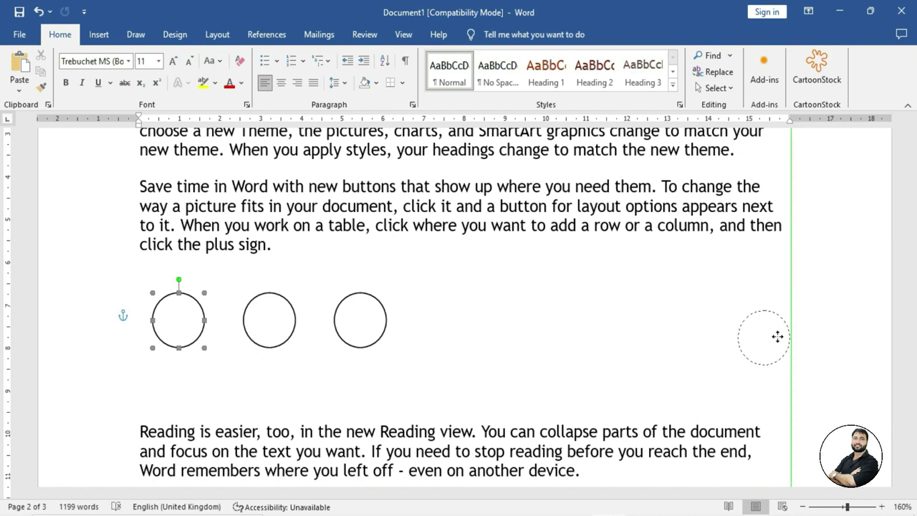
mouse_move(777, 336)
left_mouse_down()
mouse_move(665, 324)
mouse_move(450, 322)
mouse_move(577, 328)
mouse_move(466, 325)
mouse_move(467, 309)
mouse_move(467, 321)
left_mouse_up()
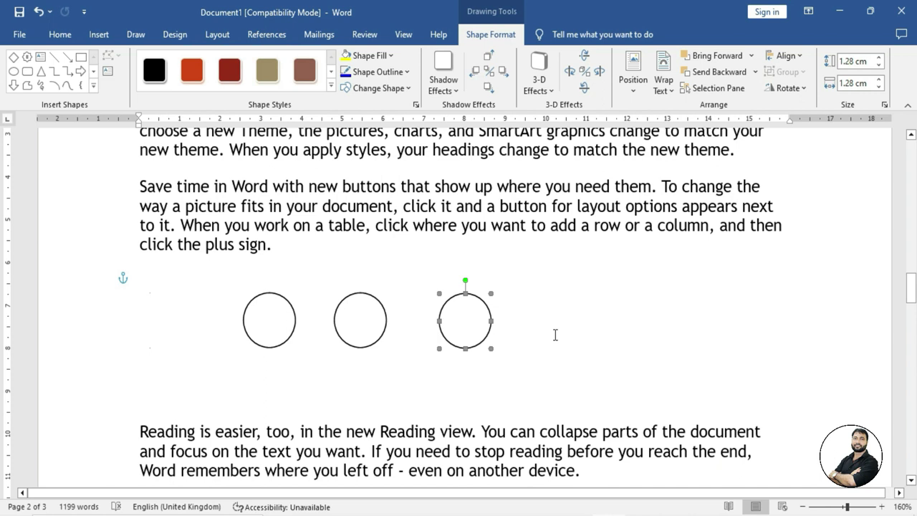
left_click(272, 317)
left_click(370, 318)
left_click(483, 328)
Step: Deselect the circles and turn on the Navigation Pane from the View tab
left_click(403, 283)
left_click(404, 34)
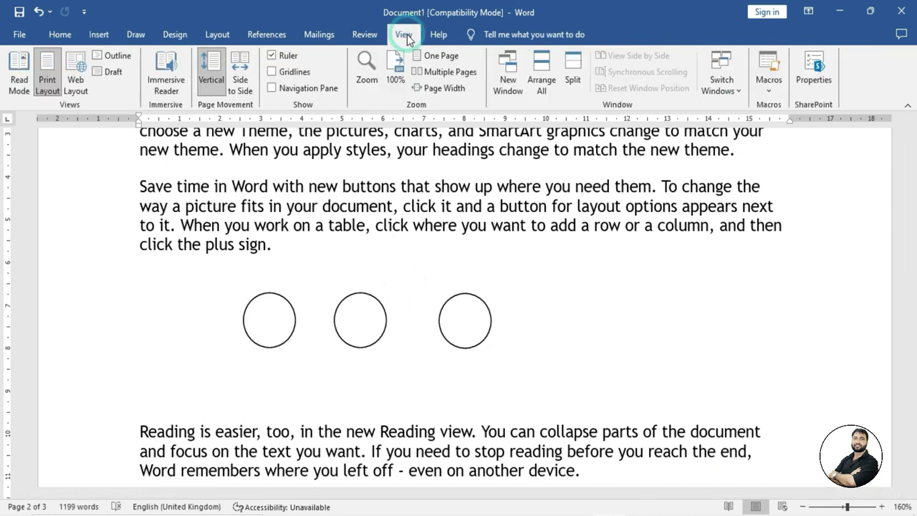
left_click(273, 88)
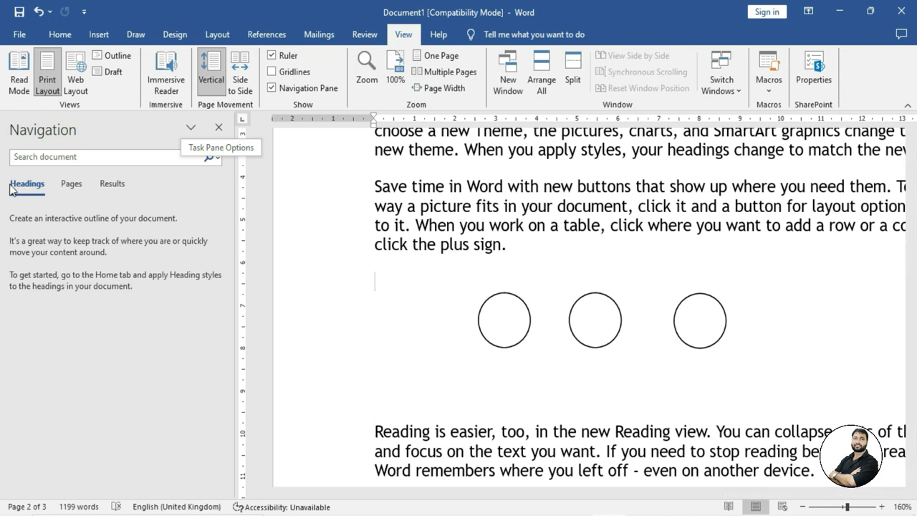
Step: Scroll to the top of page 2, delete a paragraph's opening words, then undo the deletion
scroll(473, 268, "up", 3)
scroll(473, 268, "up", 3)
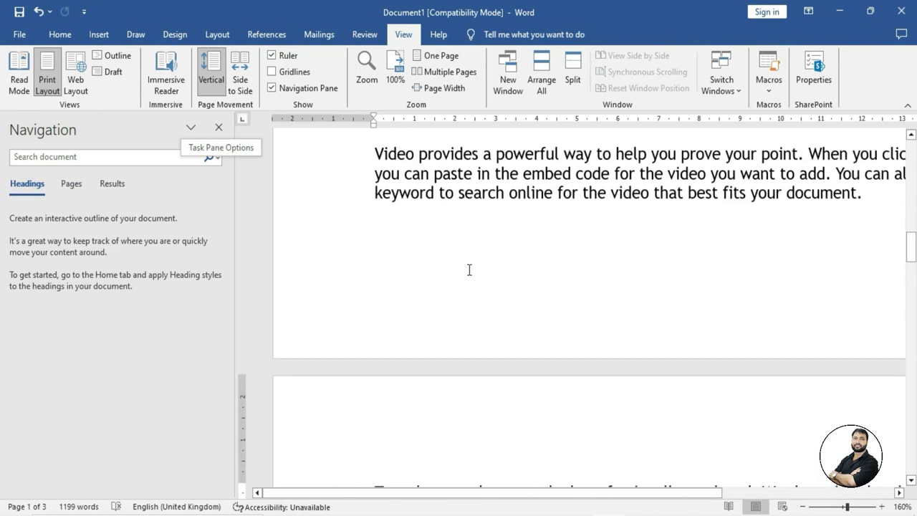
scroll(469, 269, "down", 3)
left_click(582, 281)
key("shift+Home")
key("Delete")
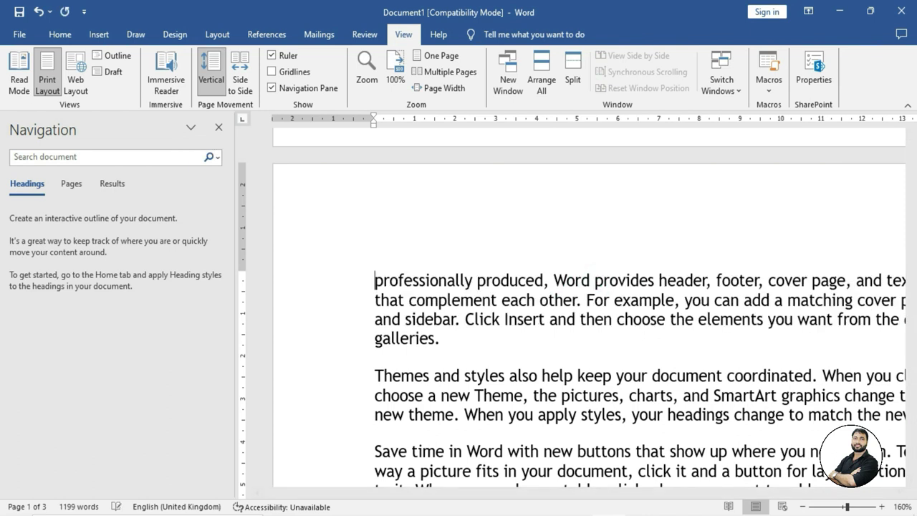
key("ctrl+z")
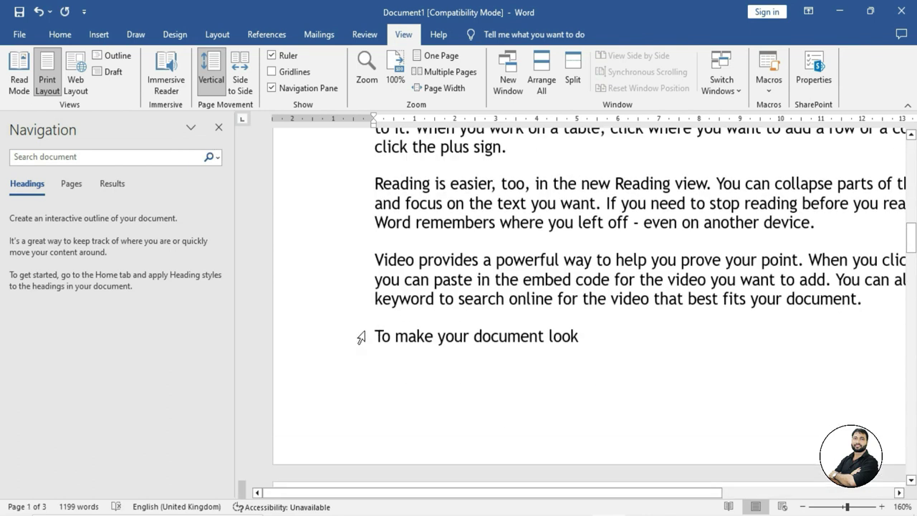
Step: Apply the Heading 1 style to the line 'To make your document look'
left_click(360, 338)
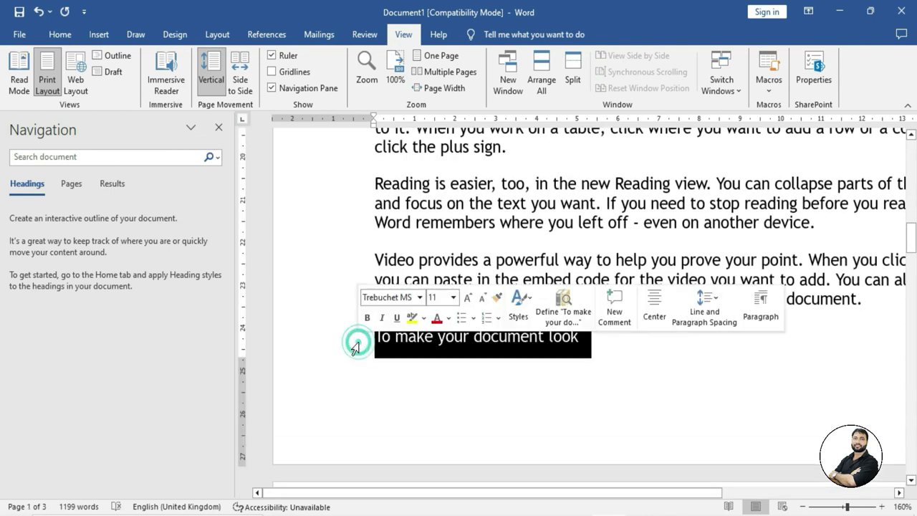
left_click(84, 37)
left_click(61, 34)
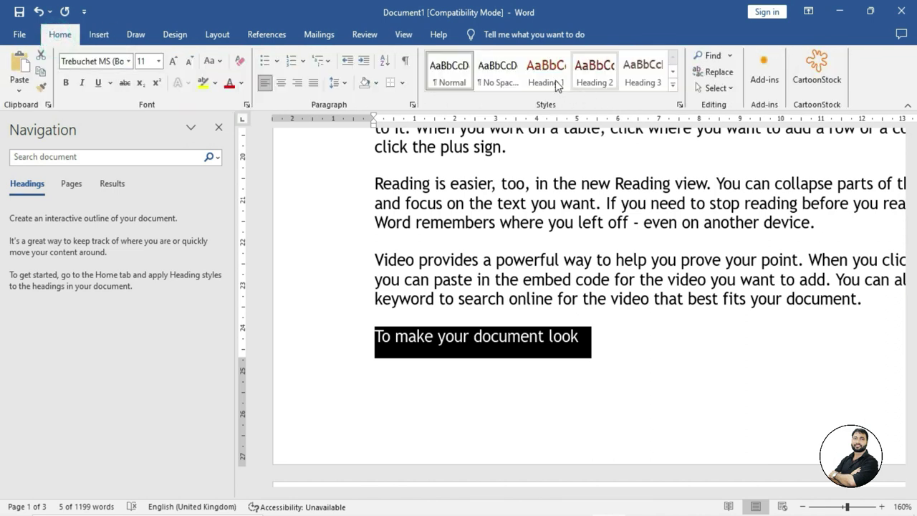
left_click(546, 68)
scroll(644, 286, "down", 1)
left_click(738, 387)
scroll(739, 387, "down", 3)
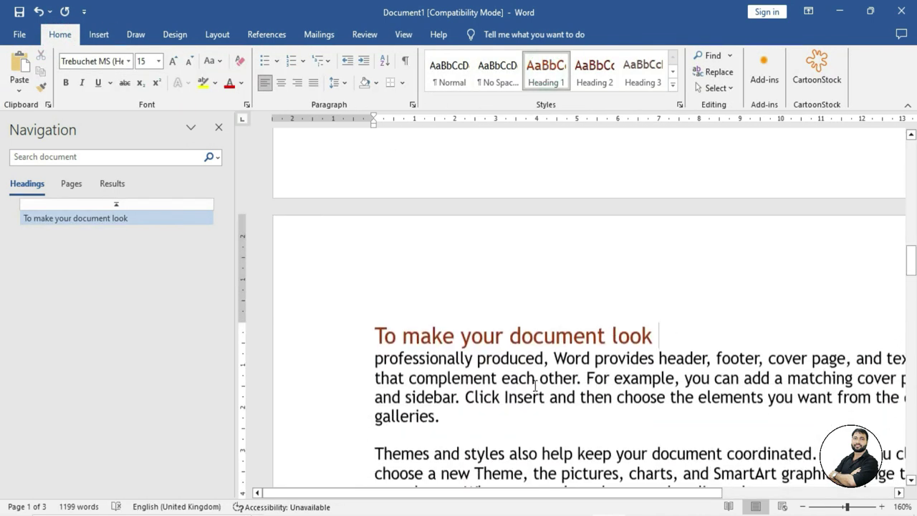
Step: Collapse the body text under the new heading, then expand it again
left_click(368, 337)
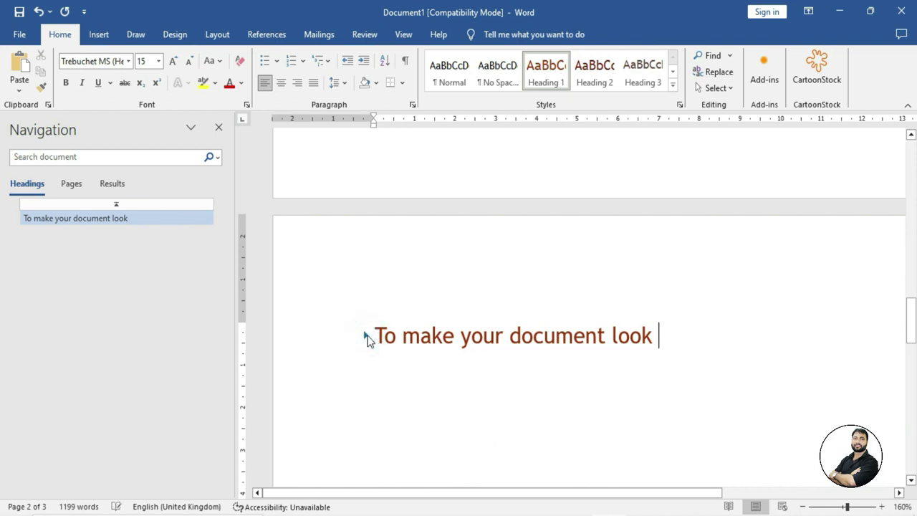
scroll(514, 354, "down", 2)
scroll(521, 361, "down", 3)
scroll(523, 361, "up", 10)
left_click(366, 338)
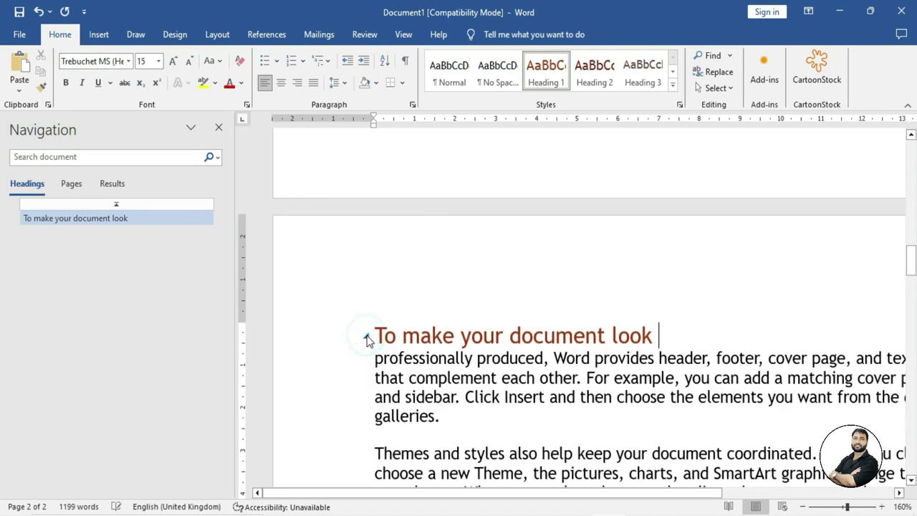
scroll(423, 365, "down", 2)
scroll(423, 365, "down", 2)
scroll(423, 365, "up", 4)
scroll(423, 365, "up", 1)
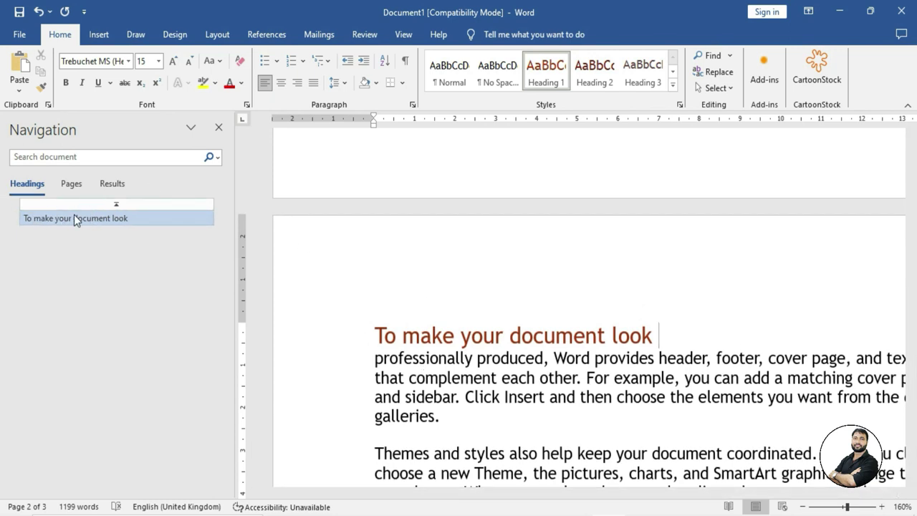
scroll(464, 370, "down", 2)
scroll(464, 369, "down", 4)
scroll(464, 370, "up", 3)
scroll(475, 309, "up", 1)
Step: Split 'Themes and styles' onto its own line and style it as Heading 1
left_click(509, 278)
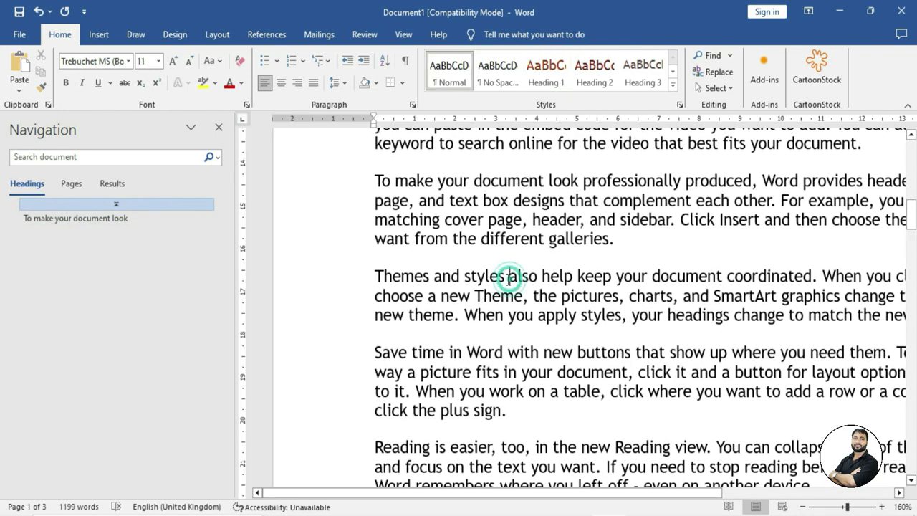
key("Return")
left_click(345, 276)
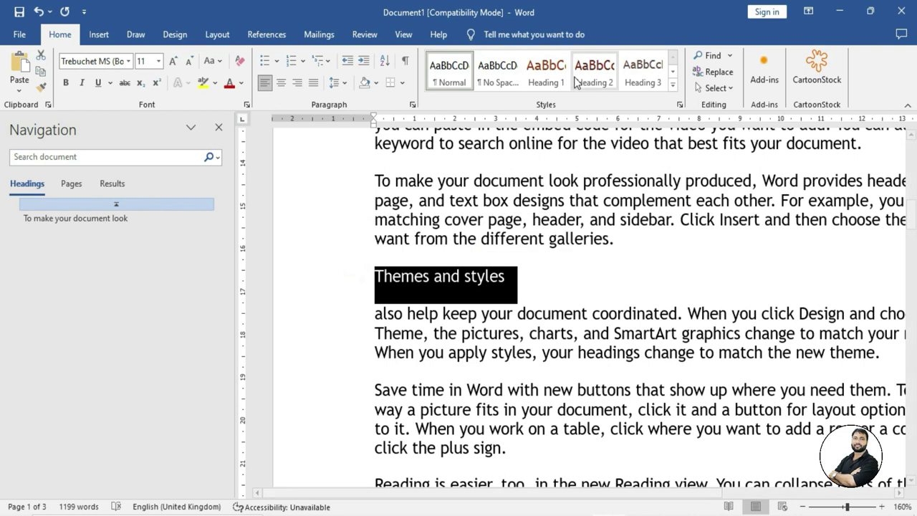
left_click(545, 71)
left_click(602, 278)
Step: Collapse the new heading, start 'To make your document look' on a new page, and show page thumbnails
left_click(399, 287)
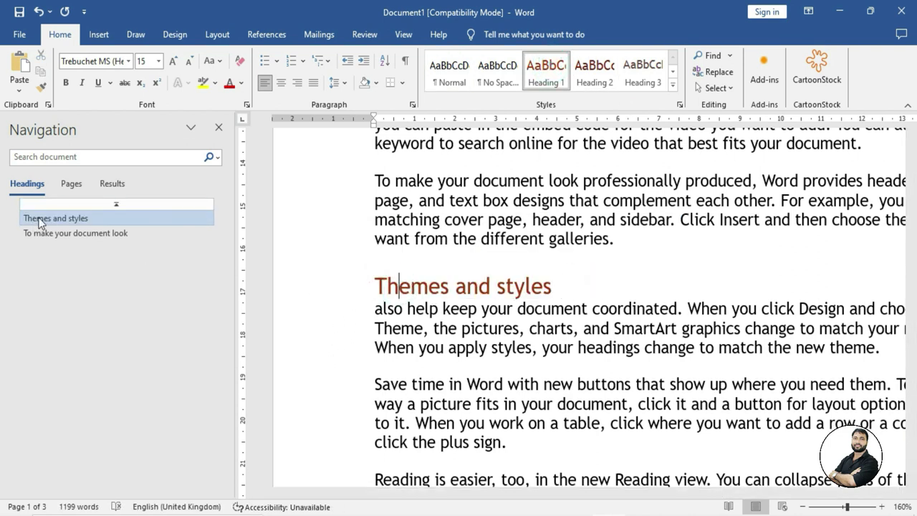
mouse_move(430, 286)
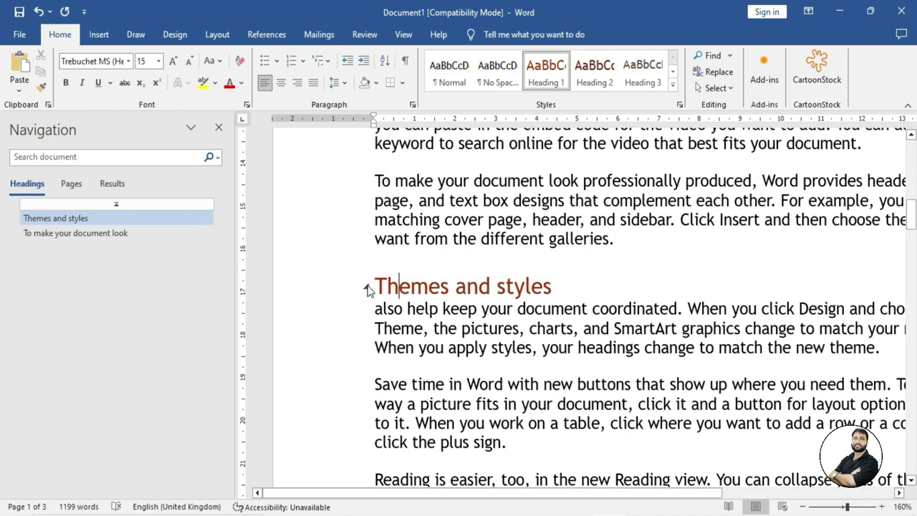
left_click(367, 288)
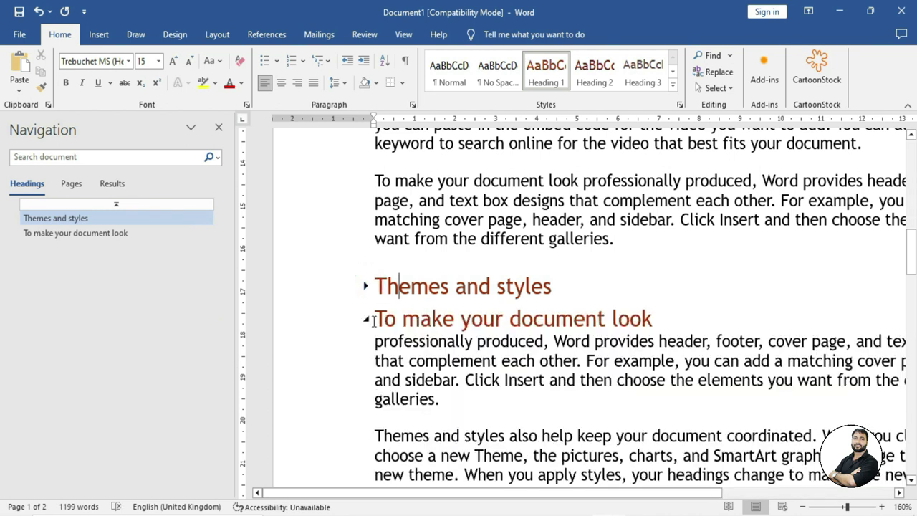
left_click(74, 232)
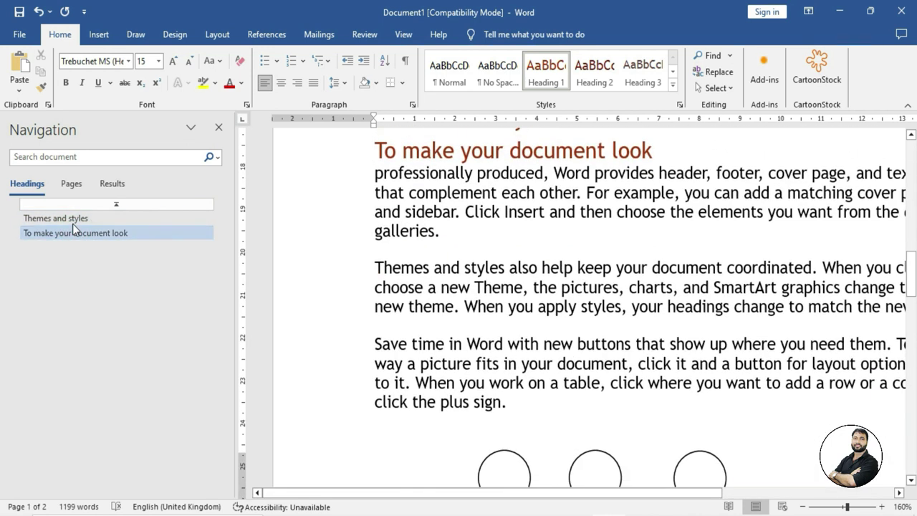
left_click(72, 223)
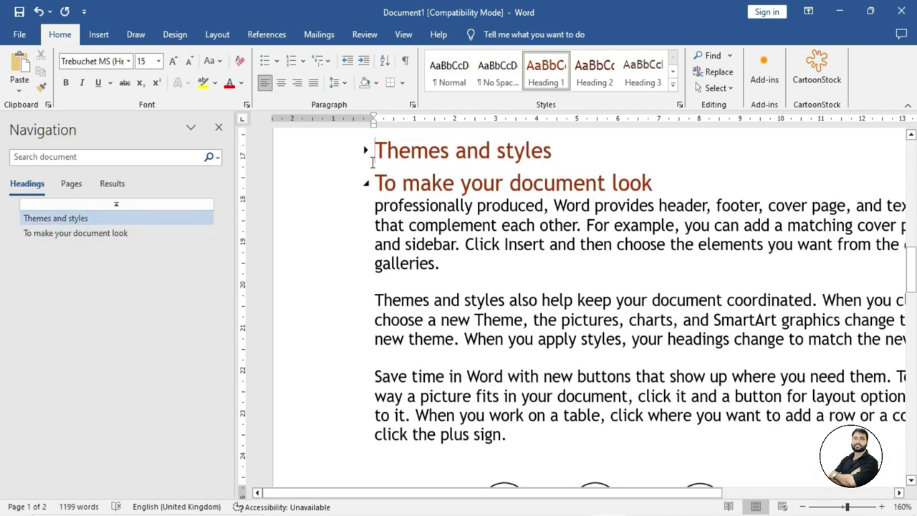
key("ctrl+Return")
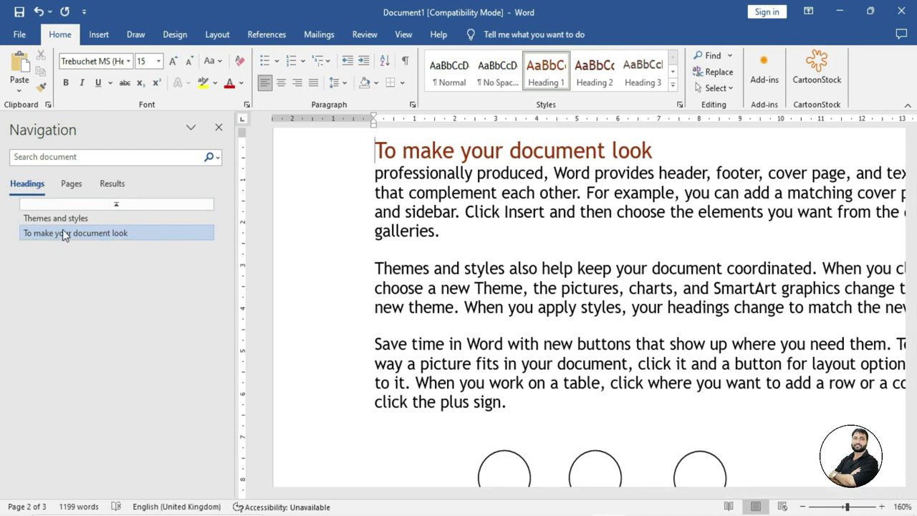
left_click(69, 185)
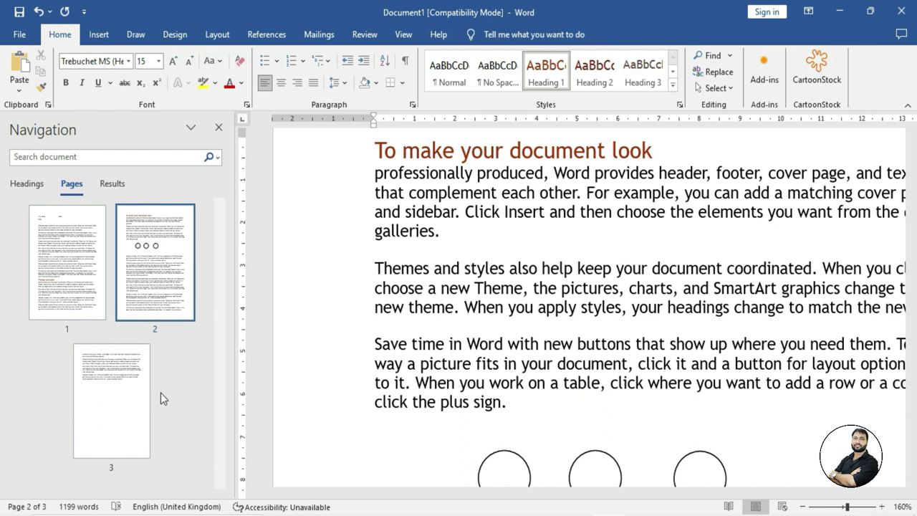
Step: Jump to page 3, then back to page 2, and open the Navigation pane's Results view with Ctrl+F
left_click(126, 404)
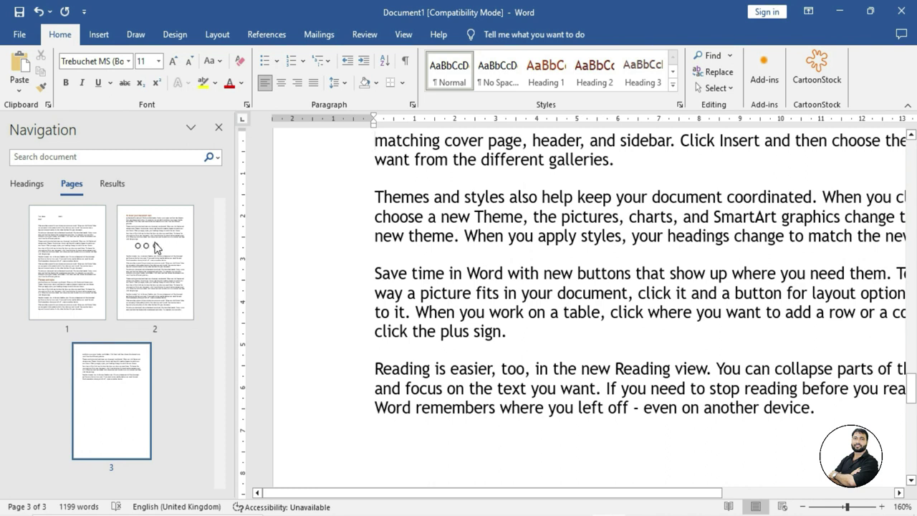
left_click(151, 250)
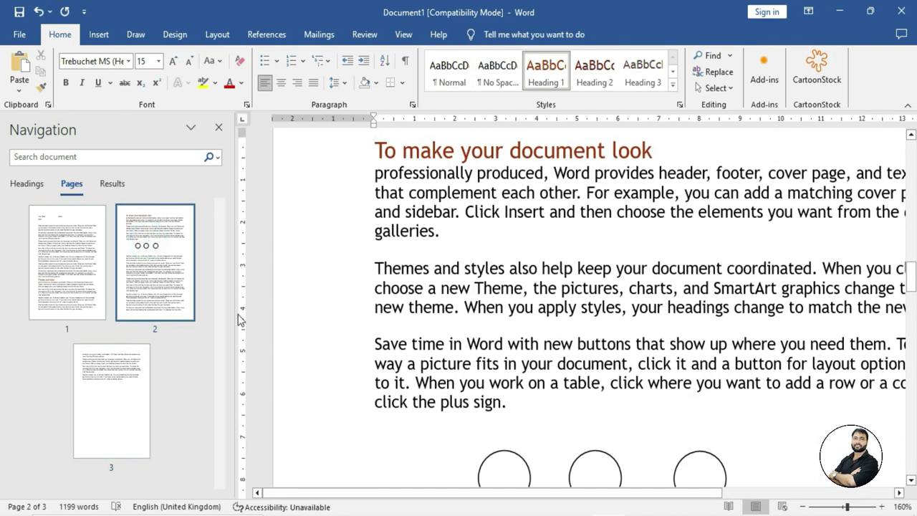
key("ctrl+f")
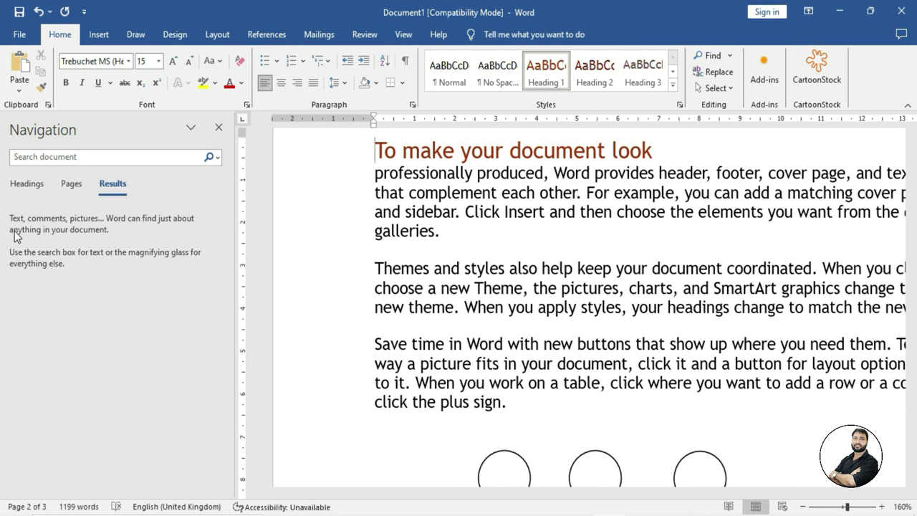
Step: Search for 'style', view result 7 of the 10 matches, clear the search, and select 'Theme'
left_click(56, 156)
type("style")
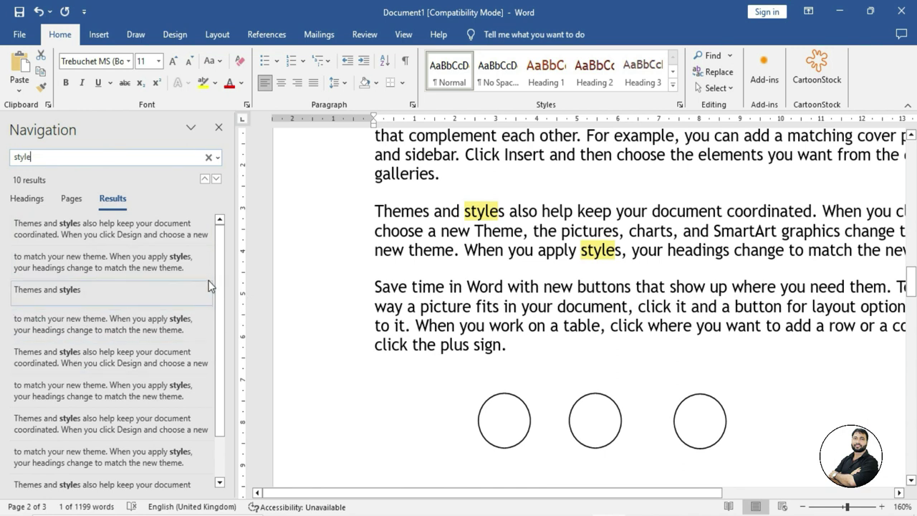
scroll(219, 288, "down", 2)
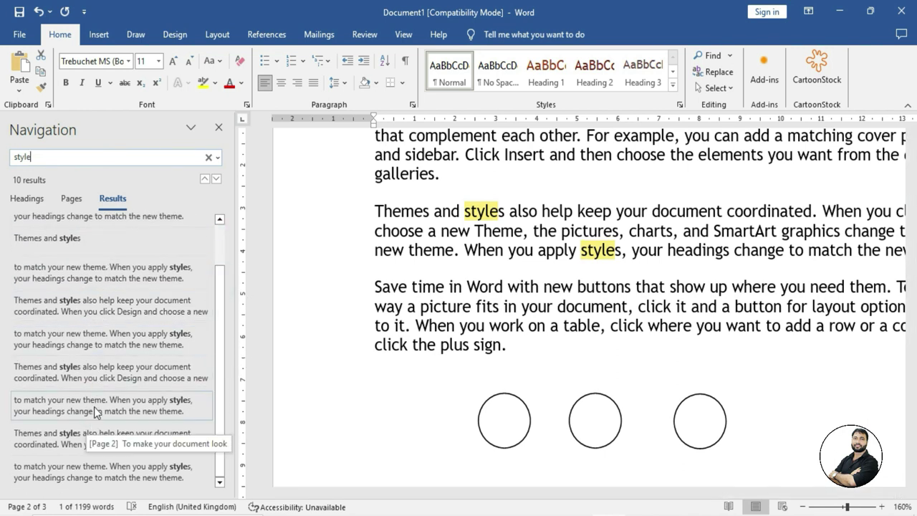
left_click(98, 379)
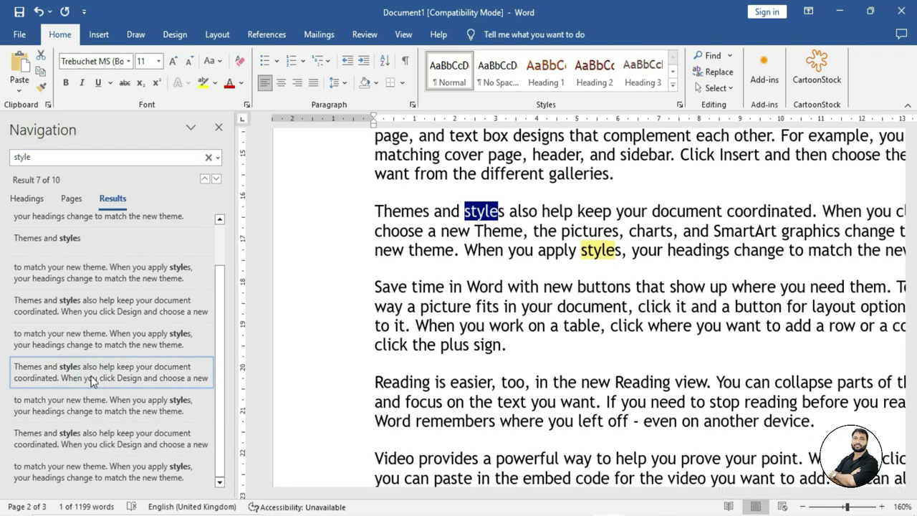
left_click(209, 157)
scroll(518, 291, "up", 3)
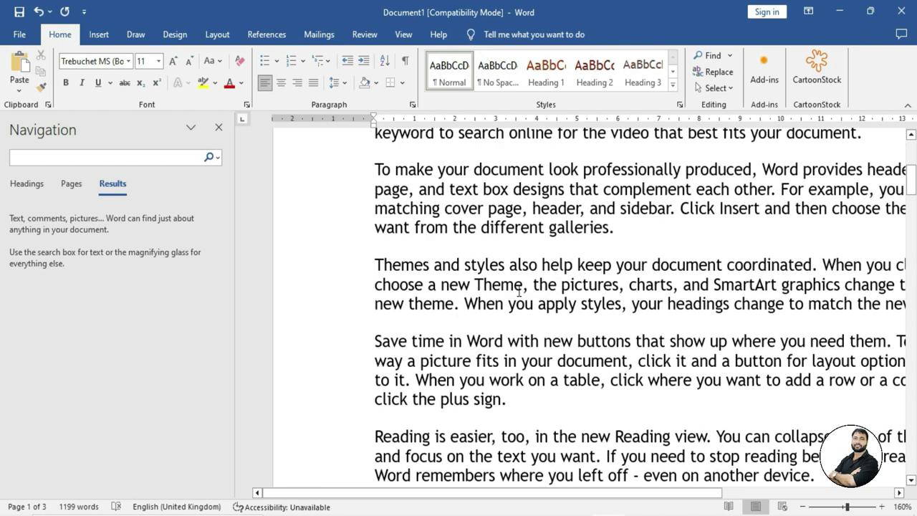
double_click(495, 285)
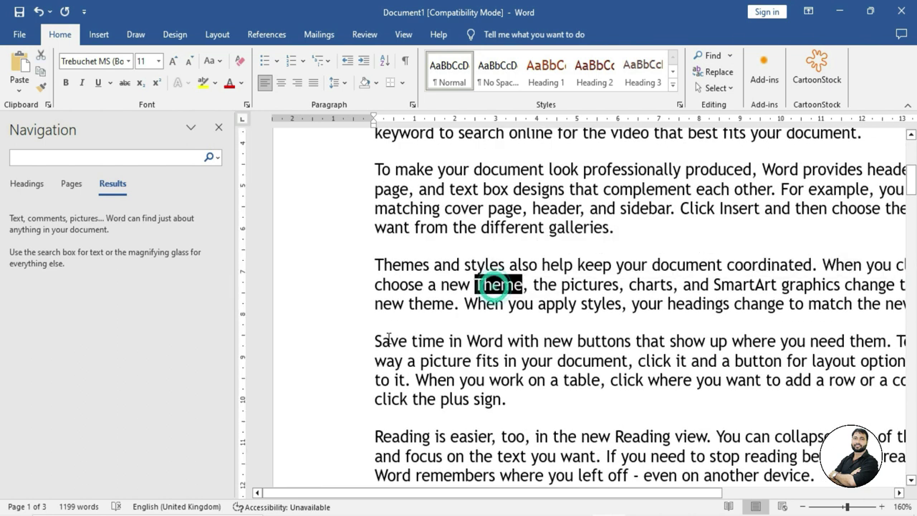
Step: Add a Review comment reading 'excel' to the word Theme, then place the cursor in the Navigation search box
left_click(365, 36)
left_click(345, 57)
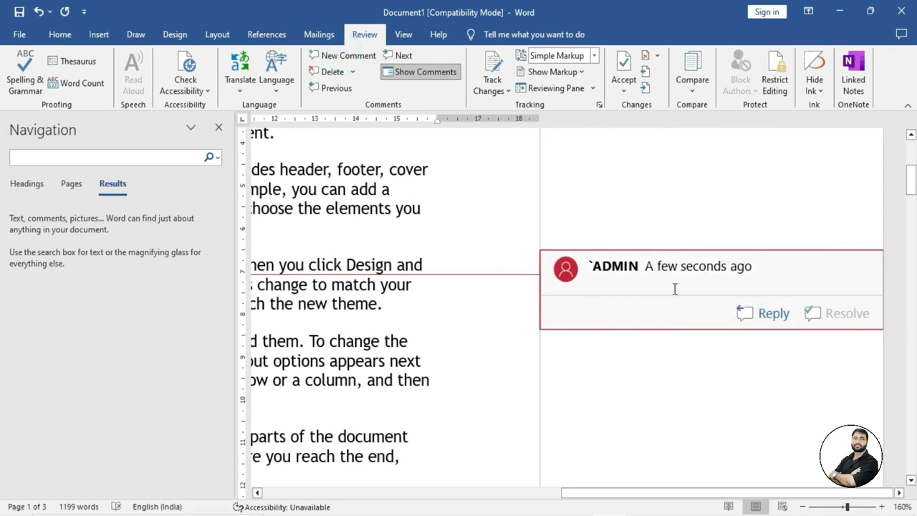
type("excel")
left_click(342, 284)
scroll(620, 278, "down", 1)
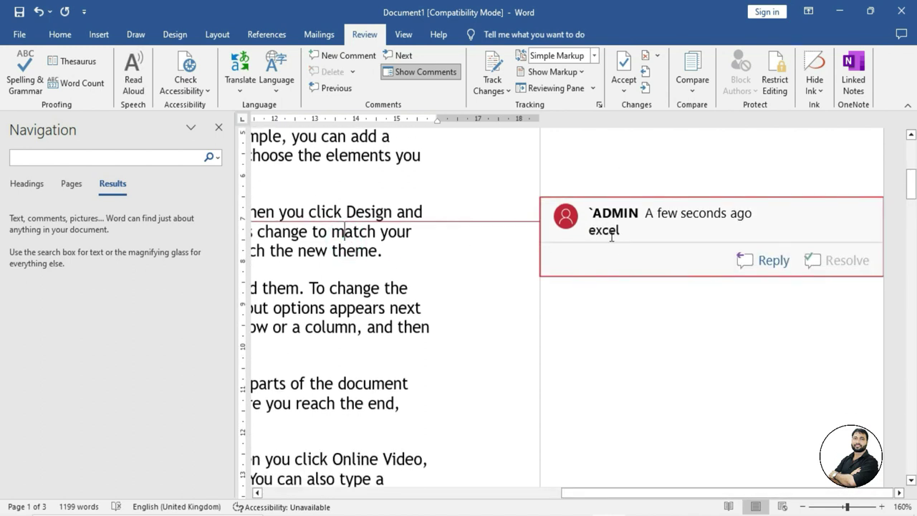
scroll(351, 307, "down", 1)
scroll(362, 301, "up", 2)
scroll(362, 301, "down", 5)
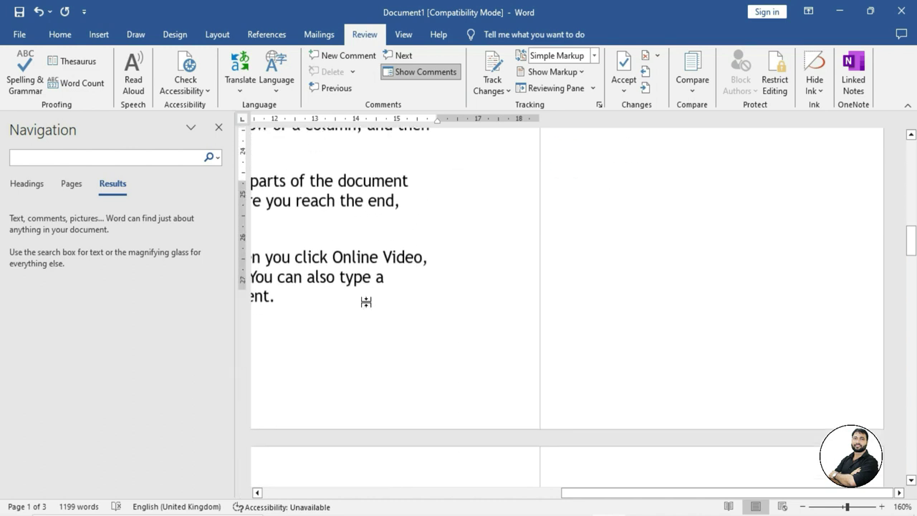
scroll(362, 301, "down", 3)
left_click(362, 301)
left_click(111, 157)
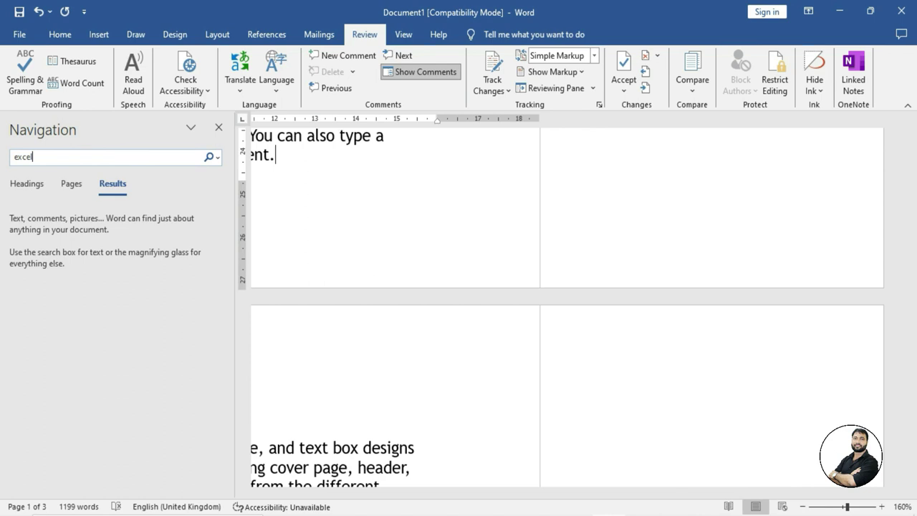
Step: Run the Navigation search for 'excel', which returns the comment as its only result
key("Return")
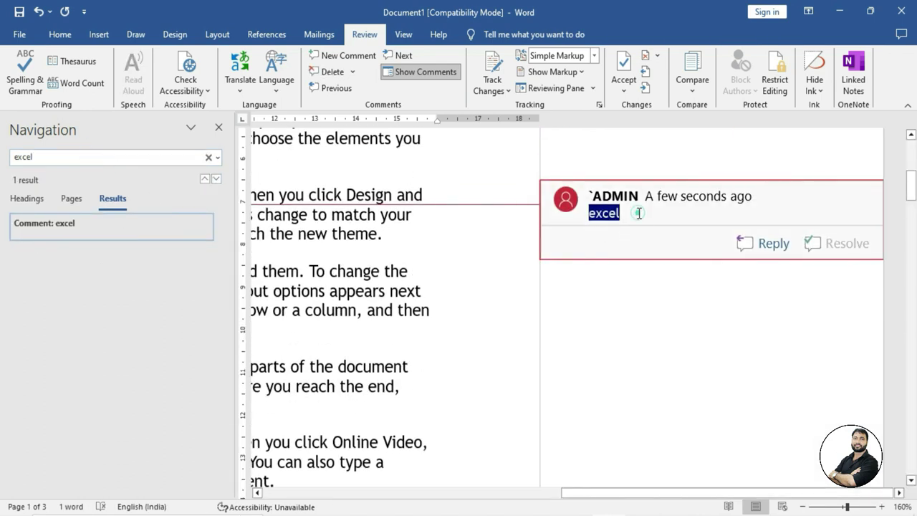
left_click(638, 213)
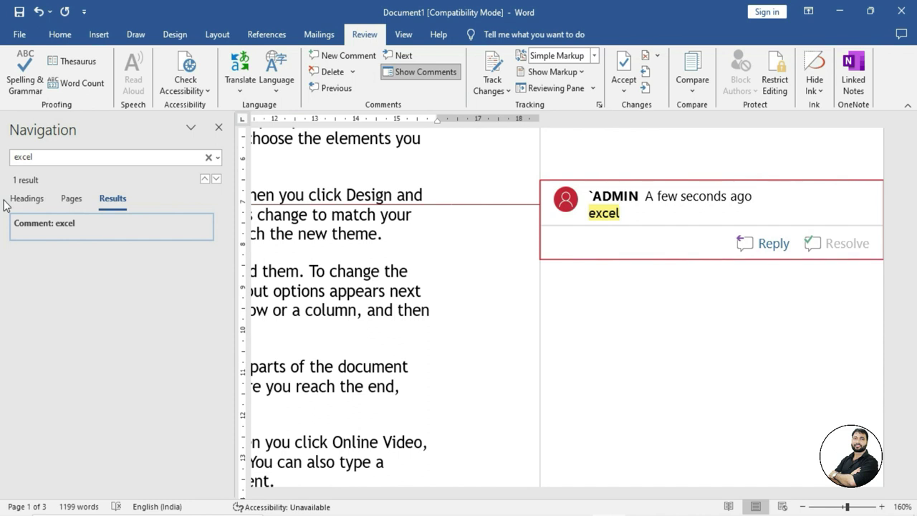
left_click(406, 36)
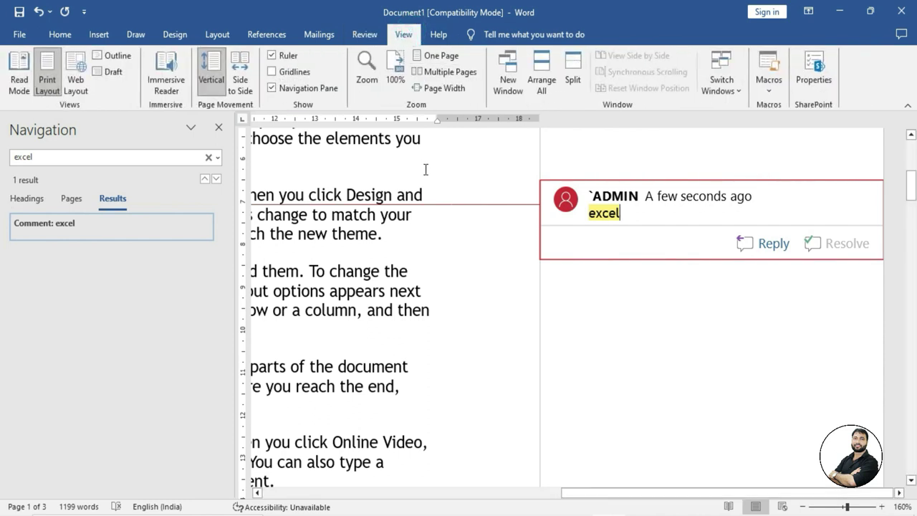